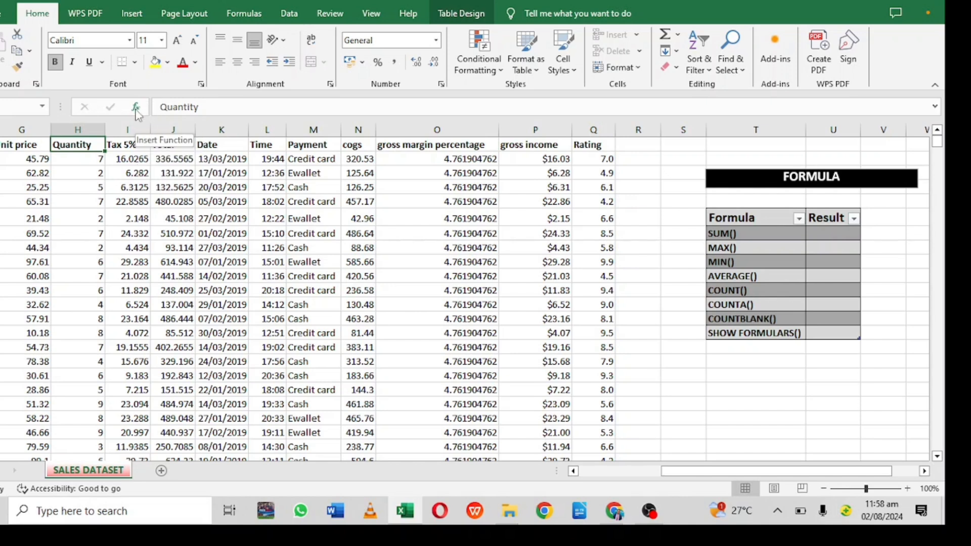
click(825, 232)
text(=)
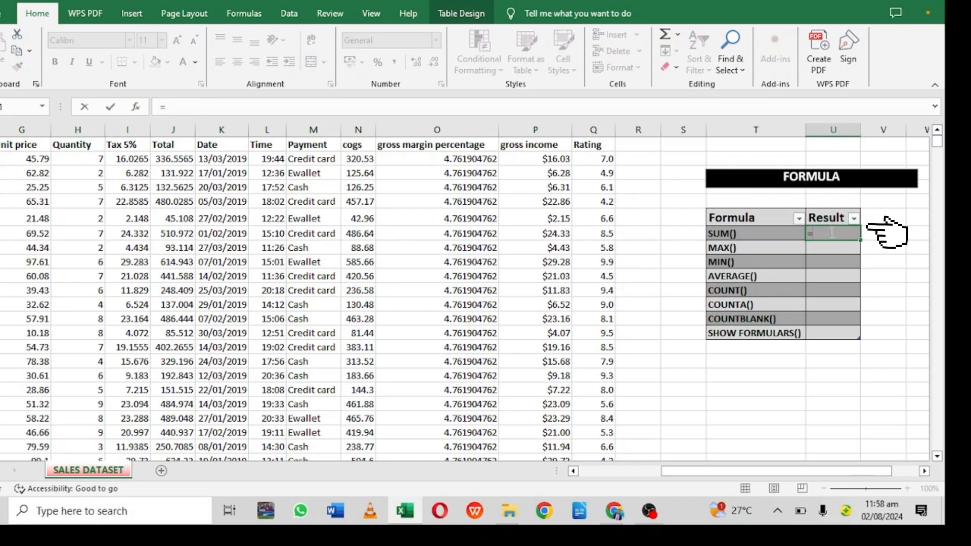
text(S)
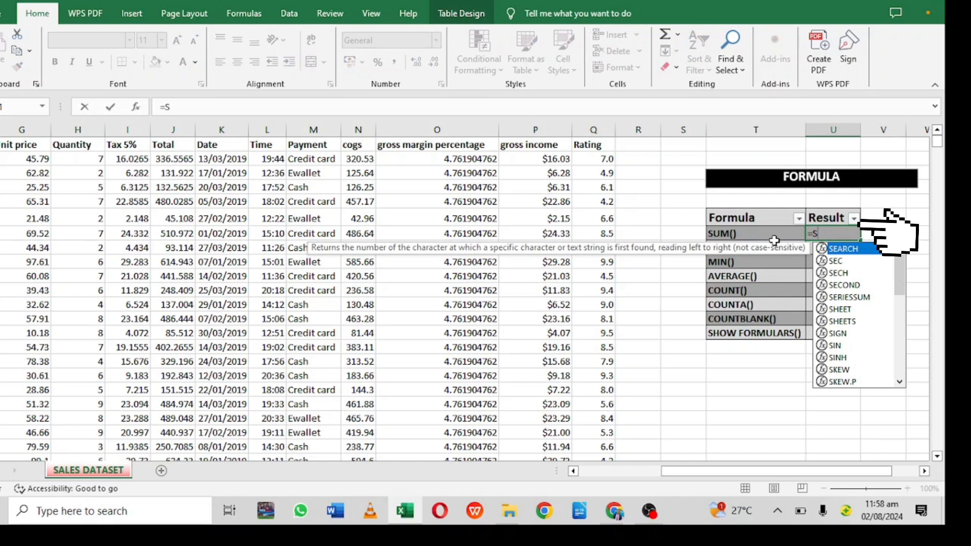
text(UM)
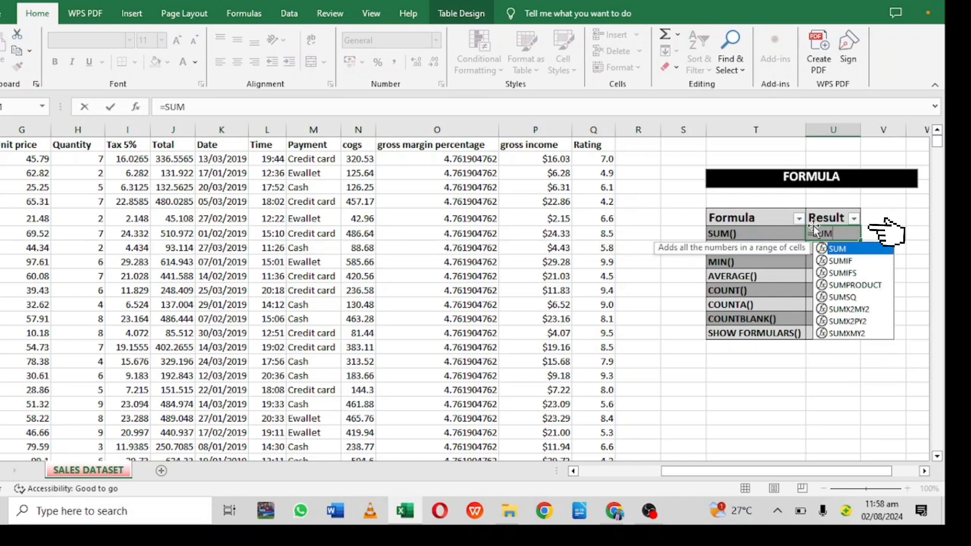
double_click(839, 249)
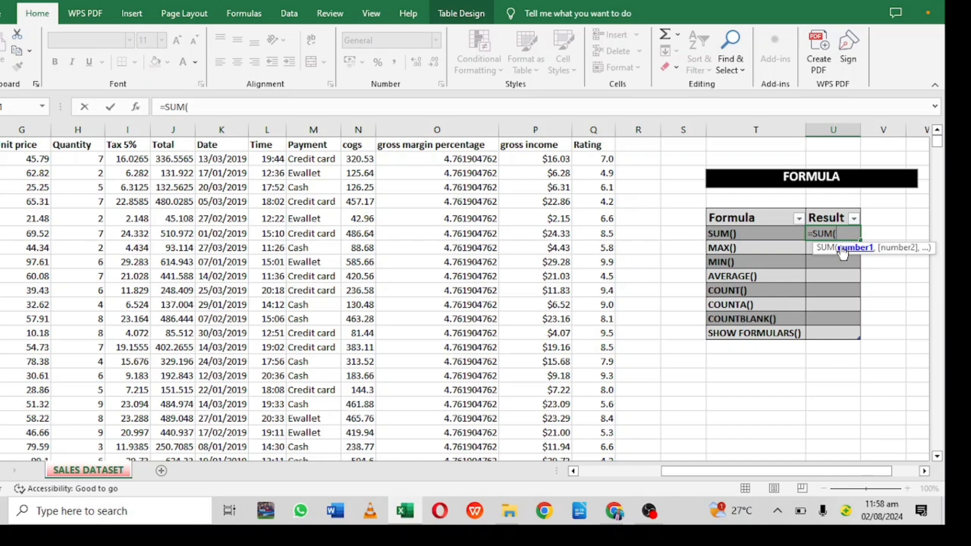
key(BackSpace)
key(BackSpace)
key(BackSpace)
key(BackSpace)
key(BackSpace)
key(Escape)
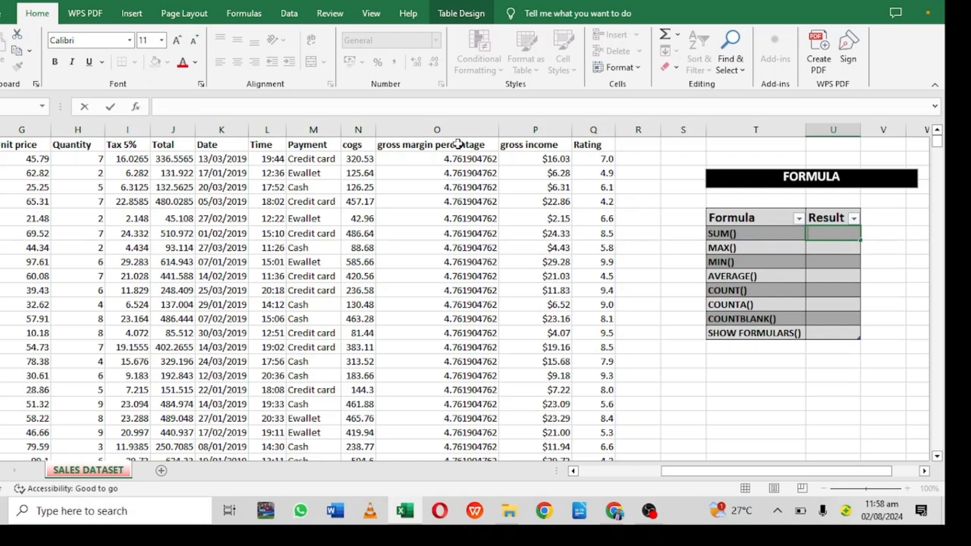
click(135, 111)
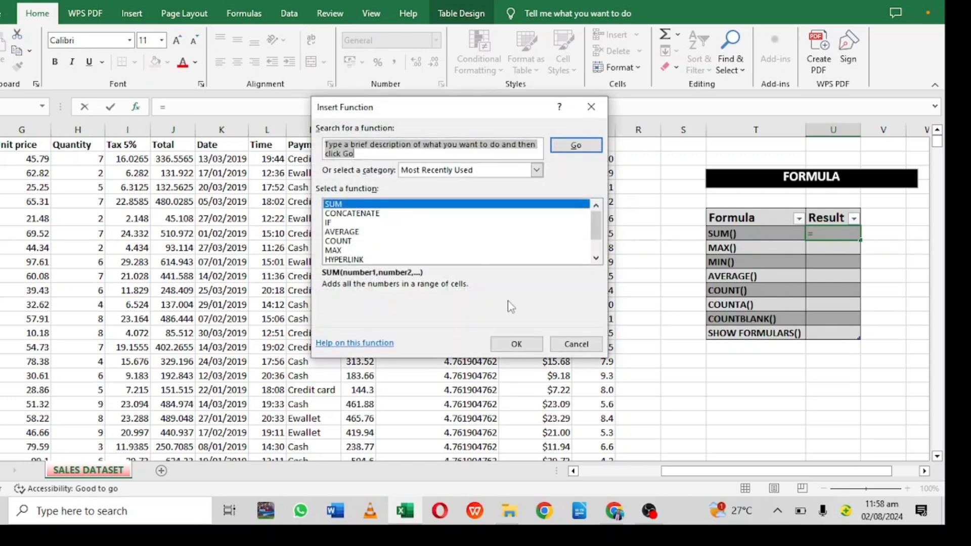
click(516, 343)
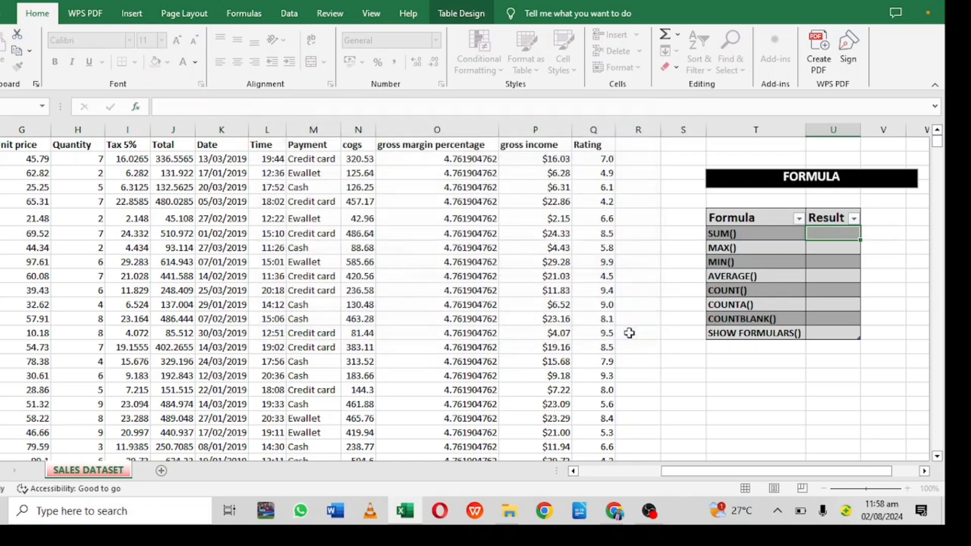
click(633, 332)
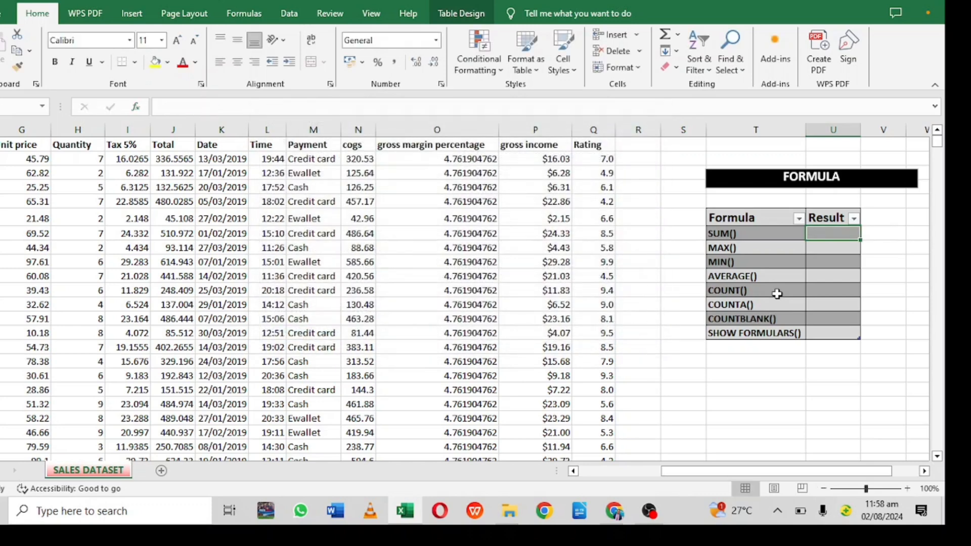
- Enter a SUM formula in the SUM() result cell that totals the whole Quantity column
double_click(842, 235)
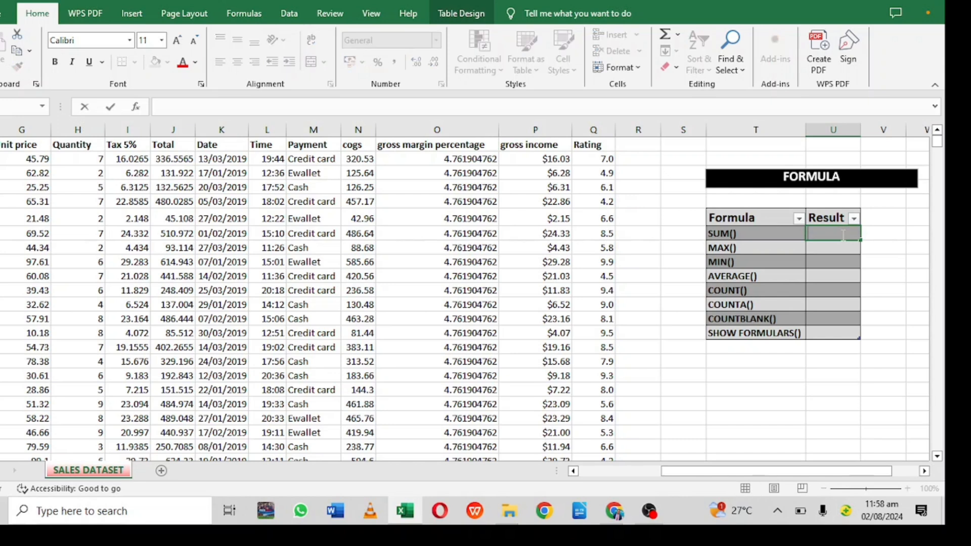
text(=)
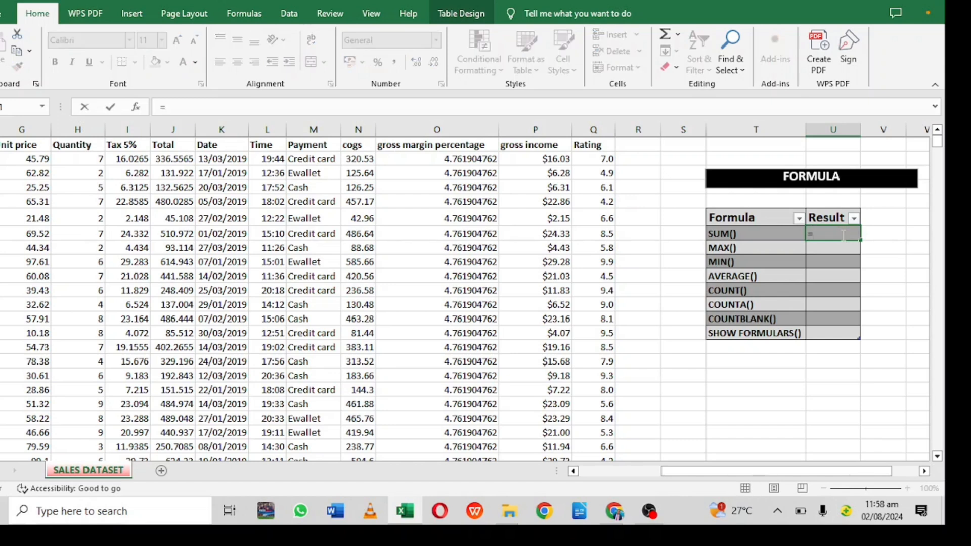
text(SUM)
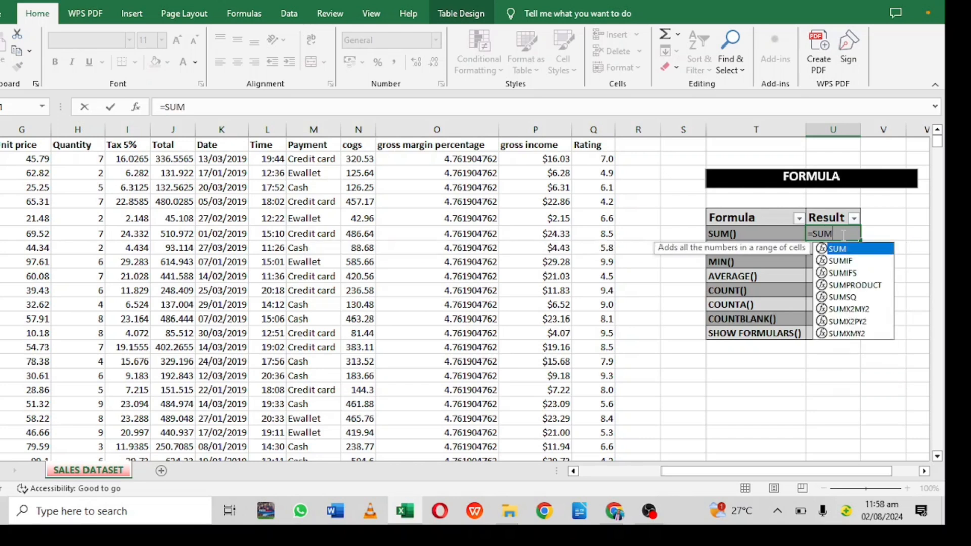
double_click(838, 249)
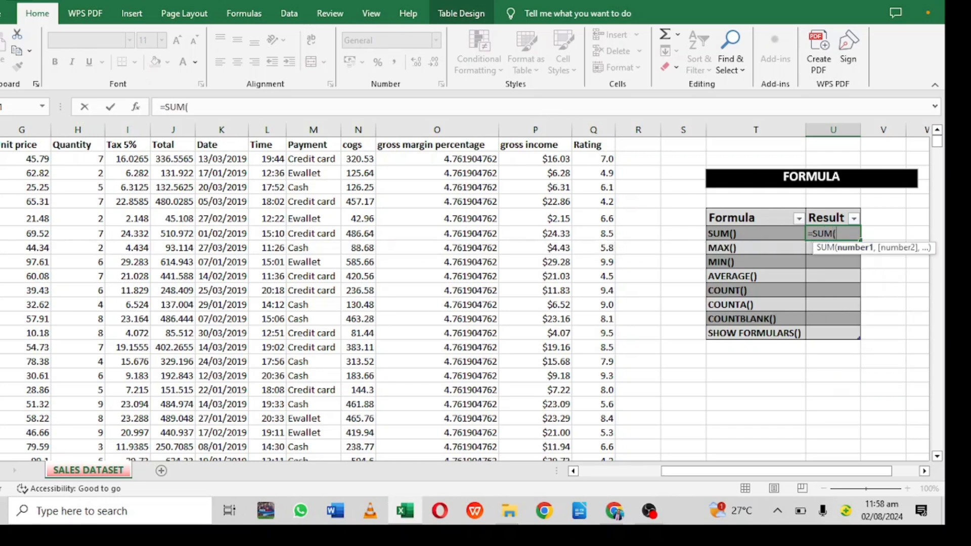
click(91, 158)
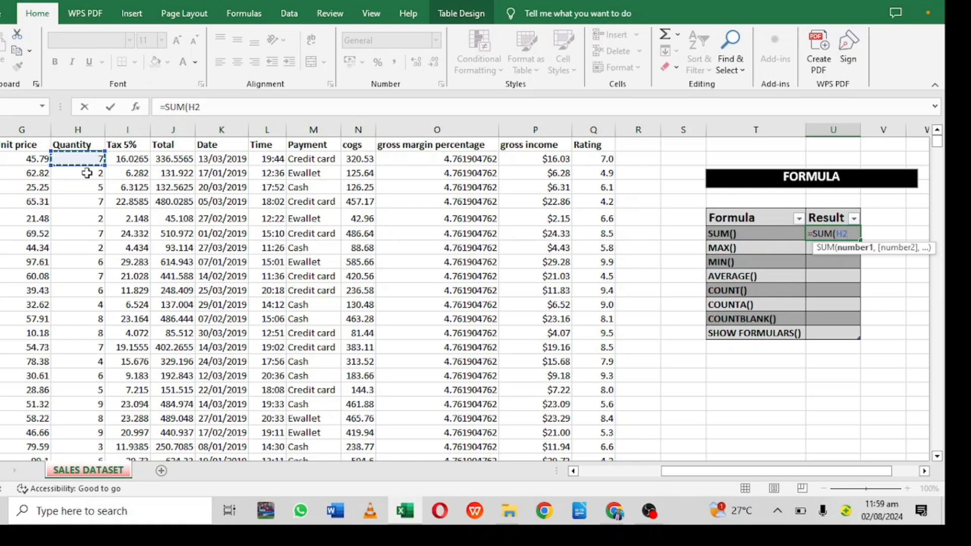
key(Down)
key(Down)
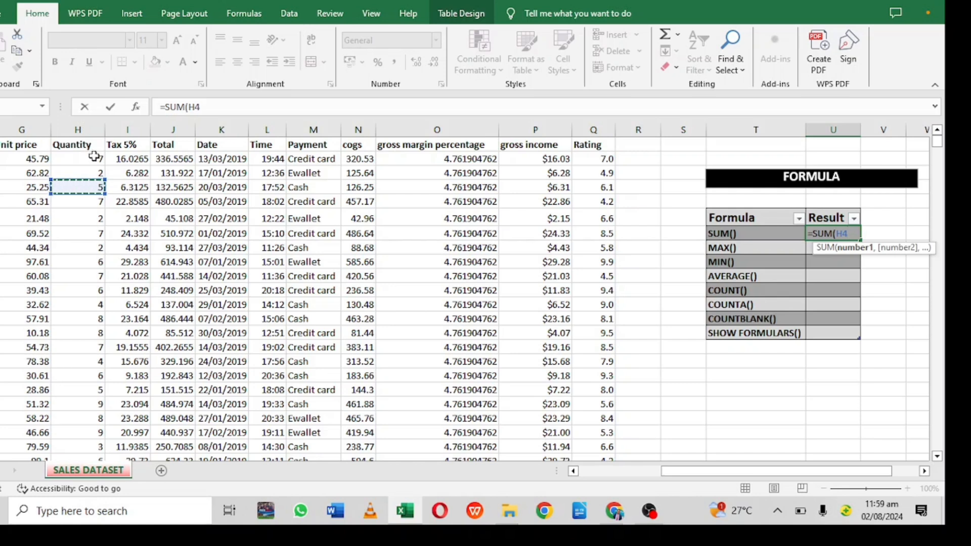
key(Up)
key(Up)
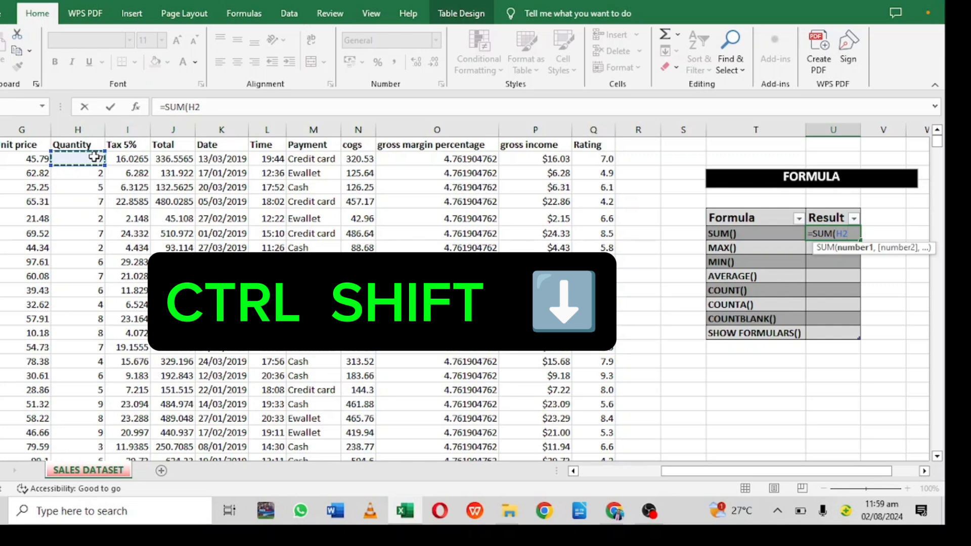
key(ctrl+shift+Down)
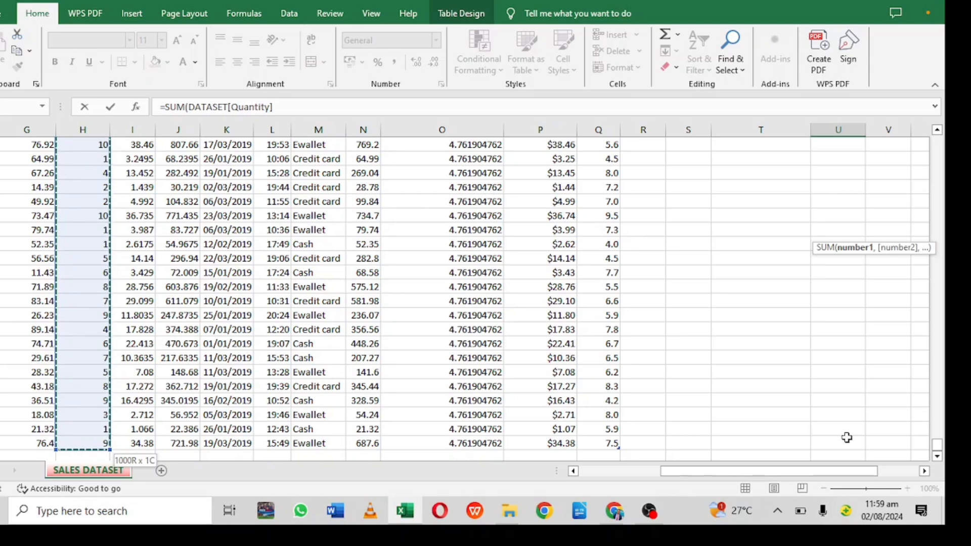
drag(937, 445, 937, 109)
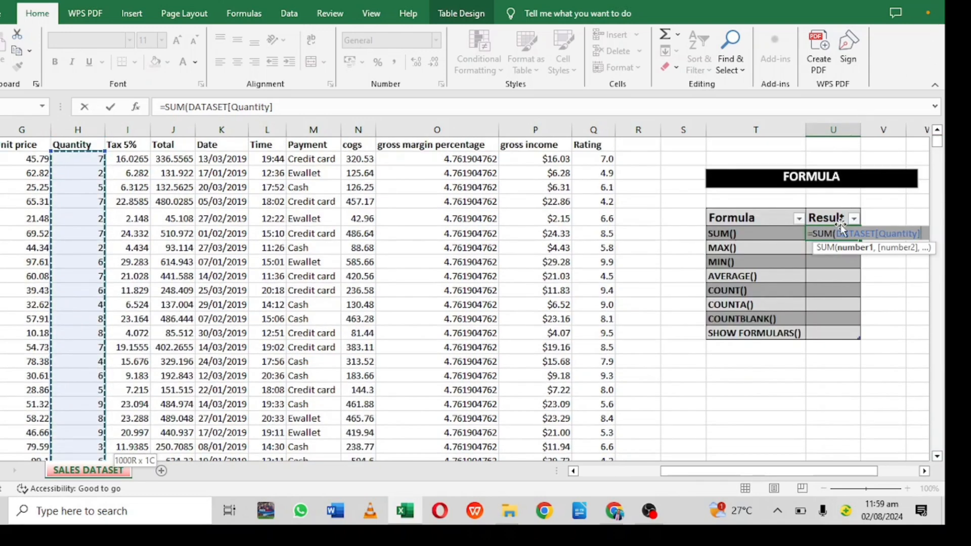
key(Return)
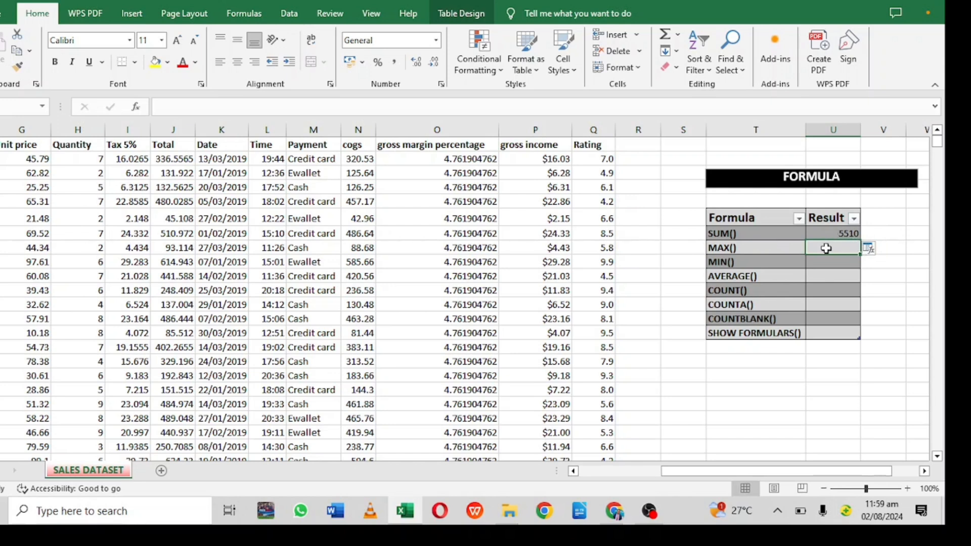
- Enter a MAX formula over the whole Quantity column in the MAX() result cell
text(=)
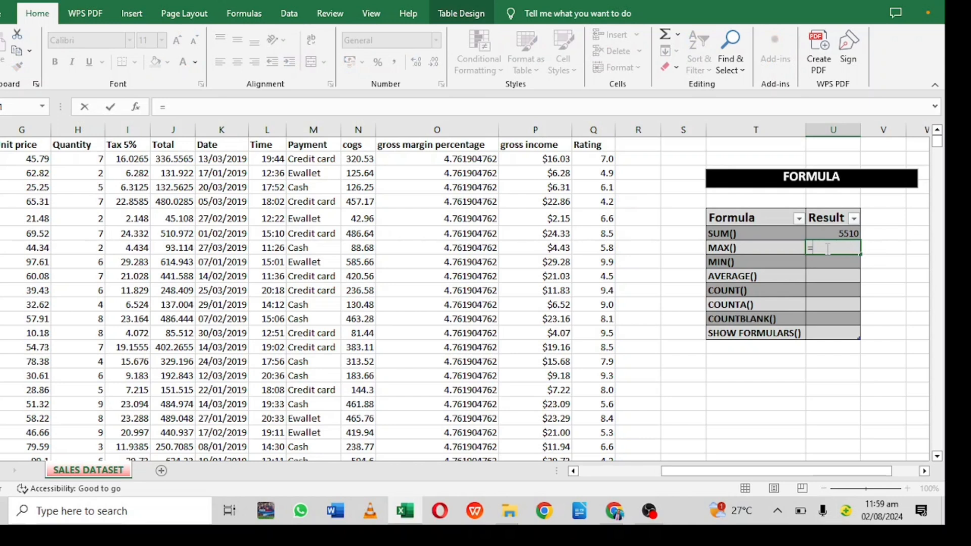
text(MAX)
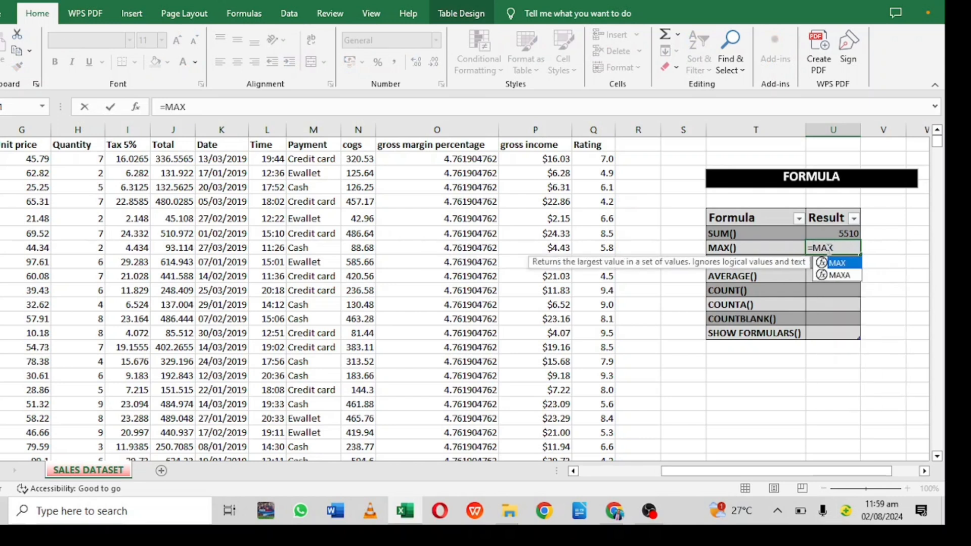
text(()
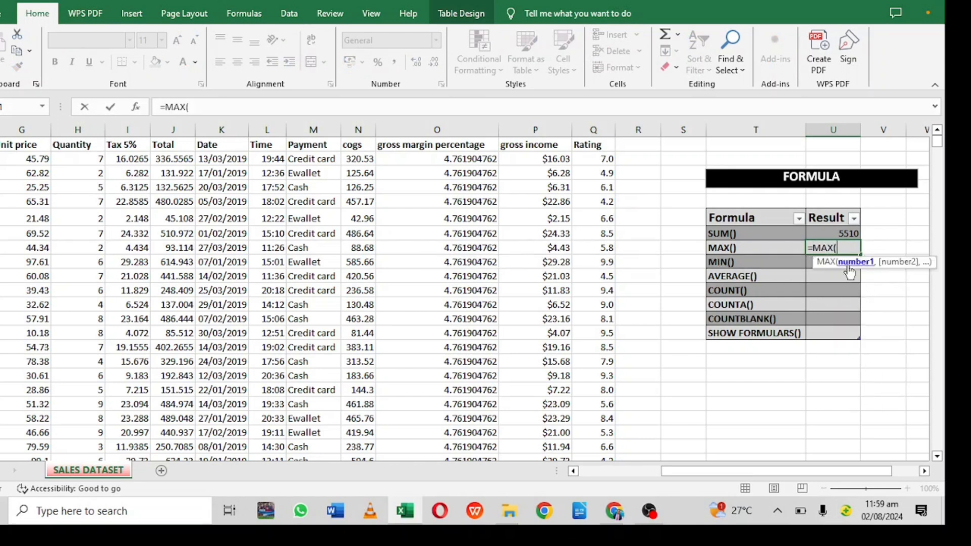
click(87, 158)
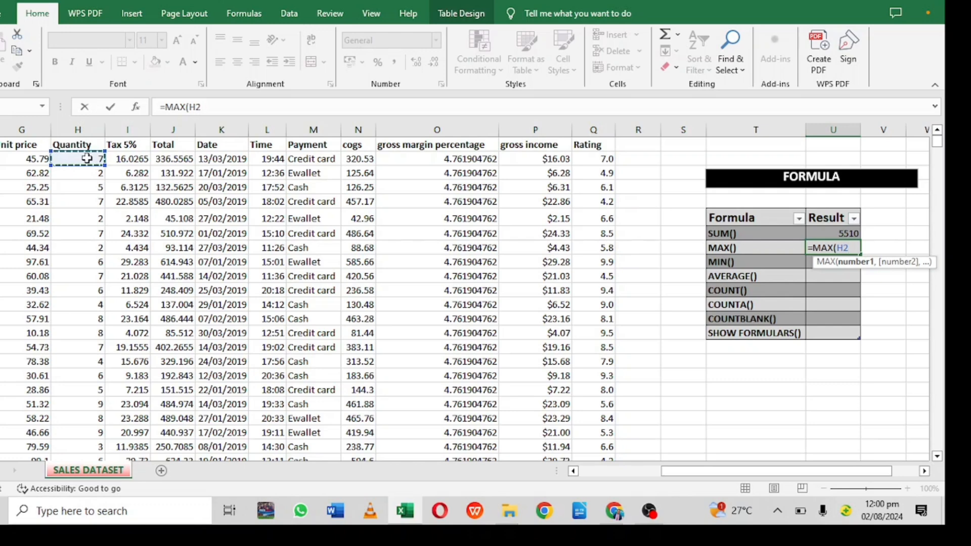
key(ctrl+shift+Down)
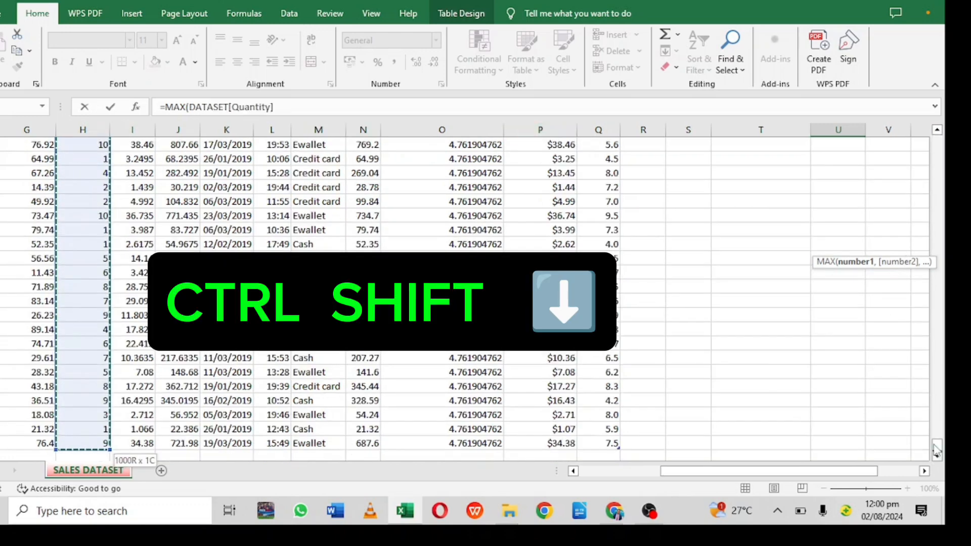
drag(936, 450, 936, 142)
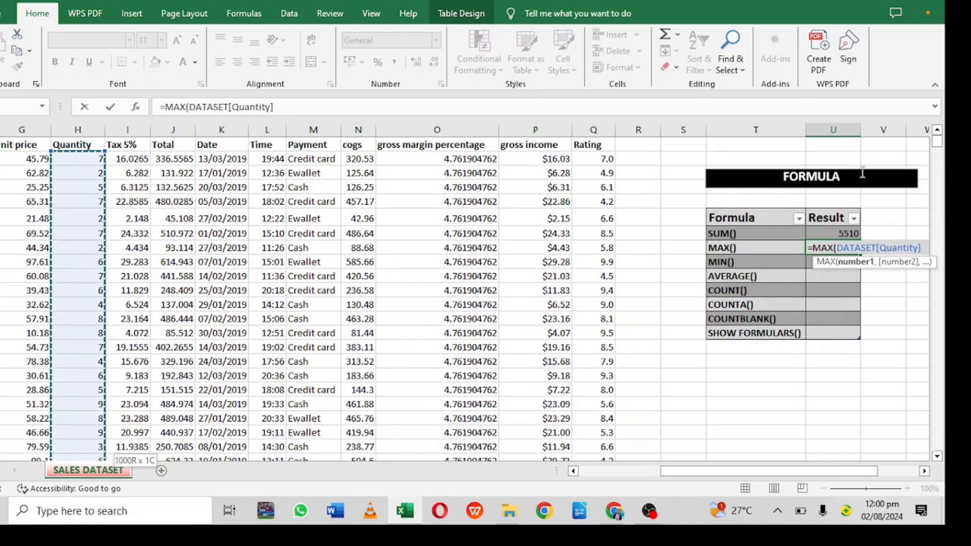
key(Return)
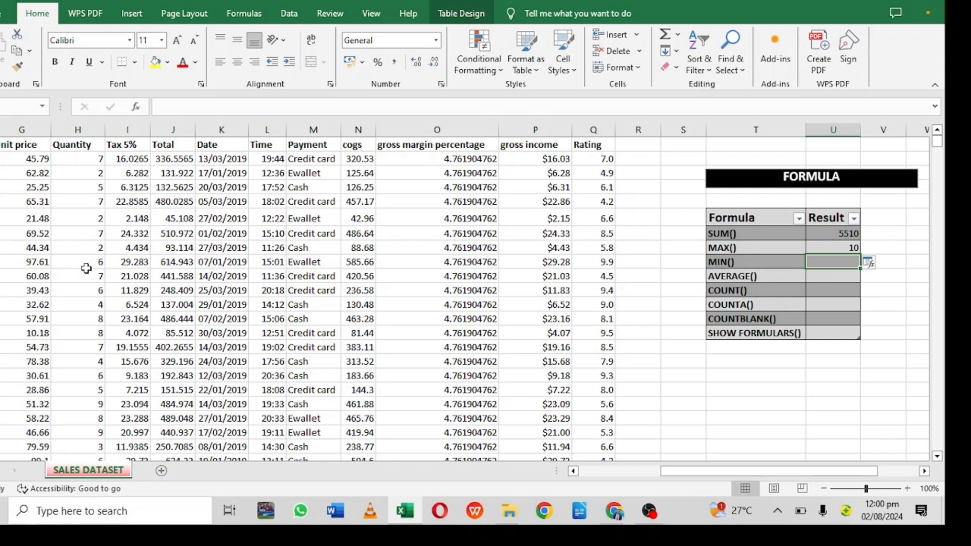
- Enter a MIN formula over the whole Quantity column in the MIN() result cell
double_click(830, 263)
text(=)
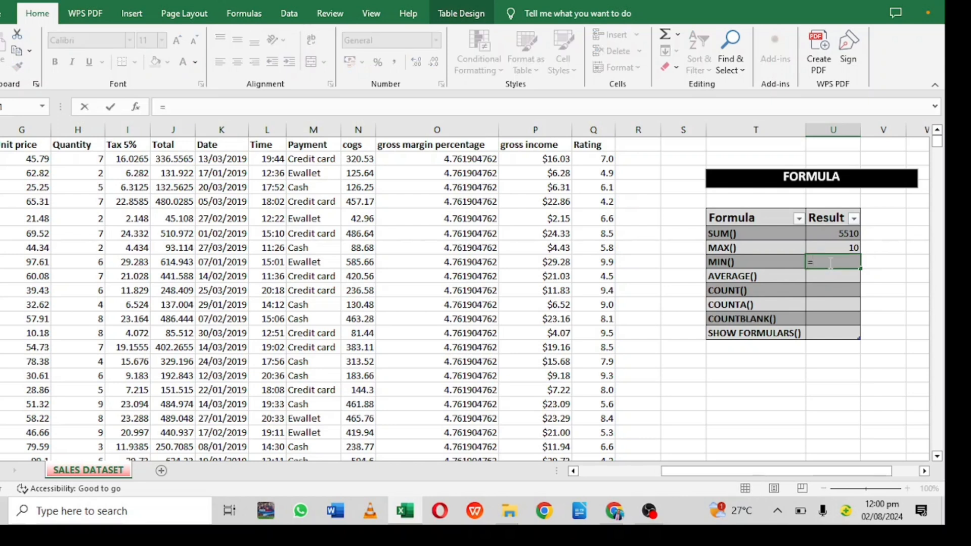
text(MIN)
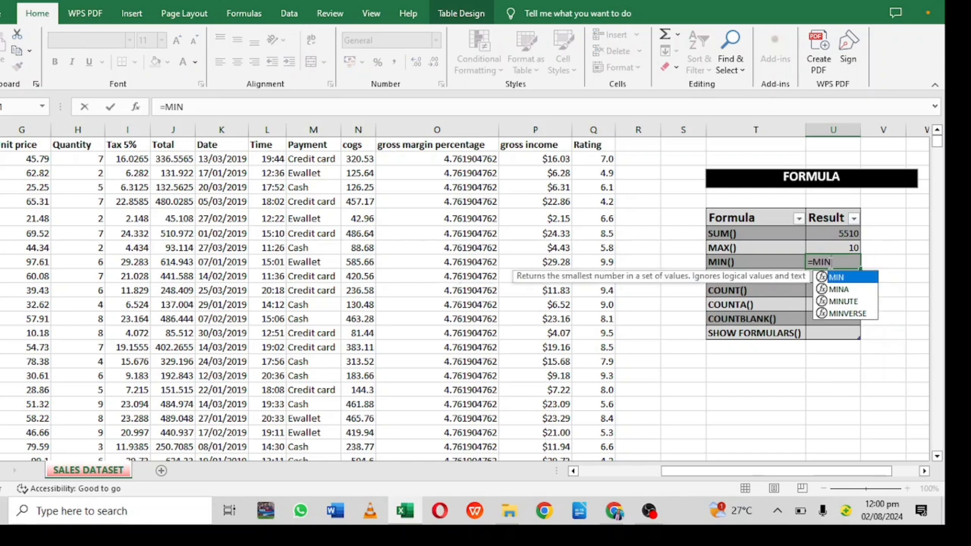
text(()
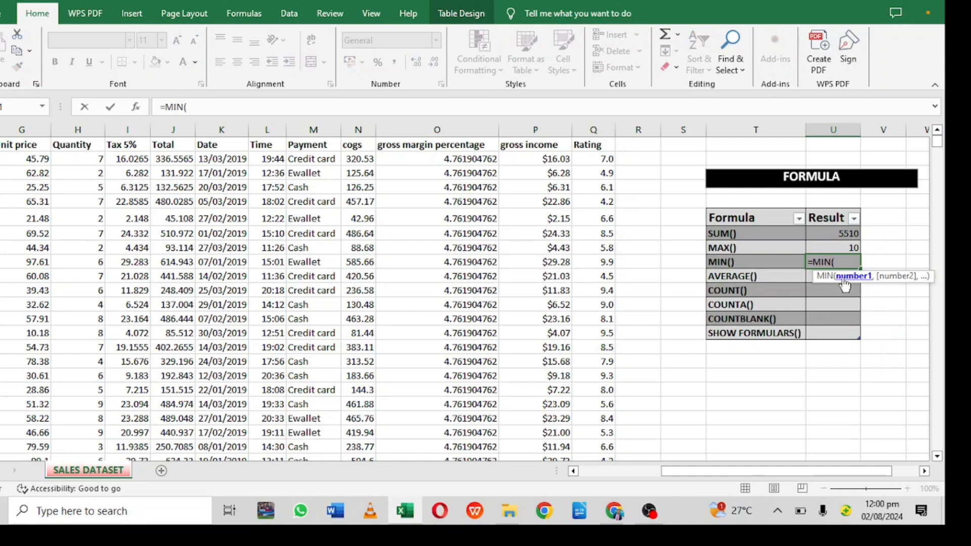
click(76, 161)
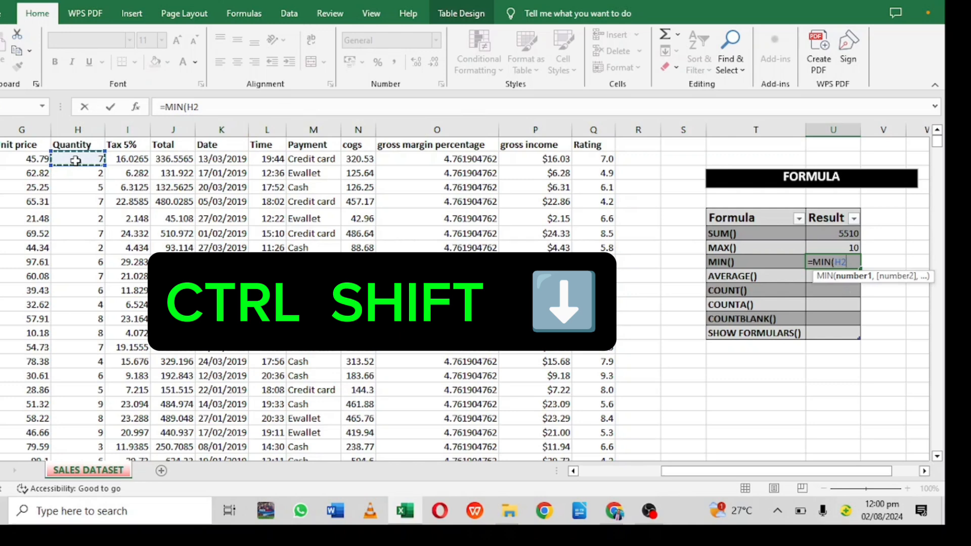
key(ctrl+shift+Down)
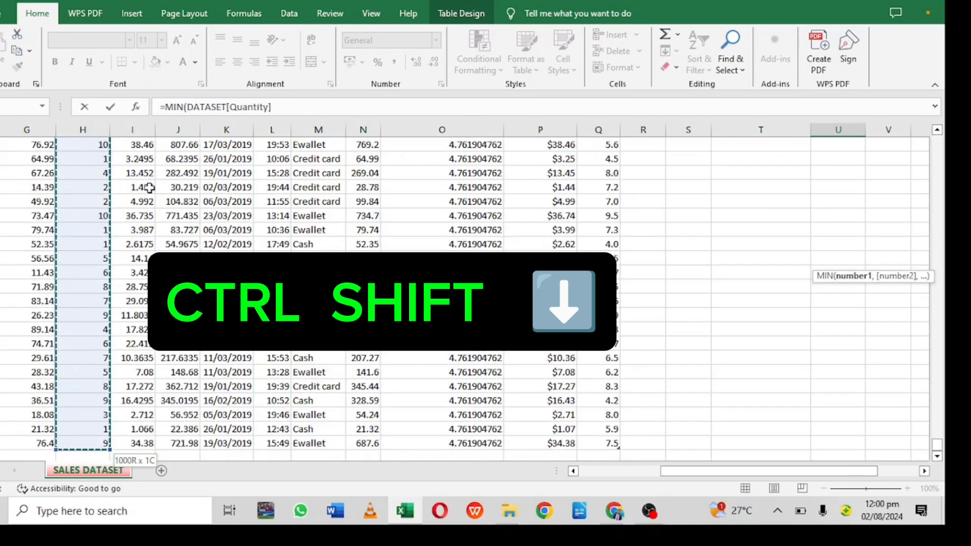
drag(937, 445, 939, 76)
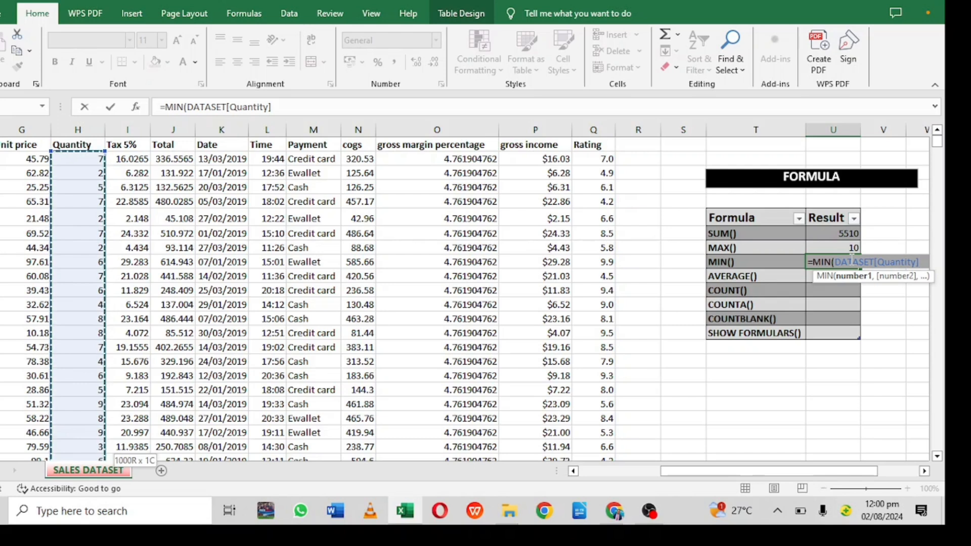
key(Return)
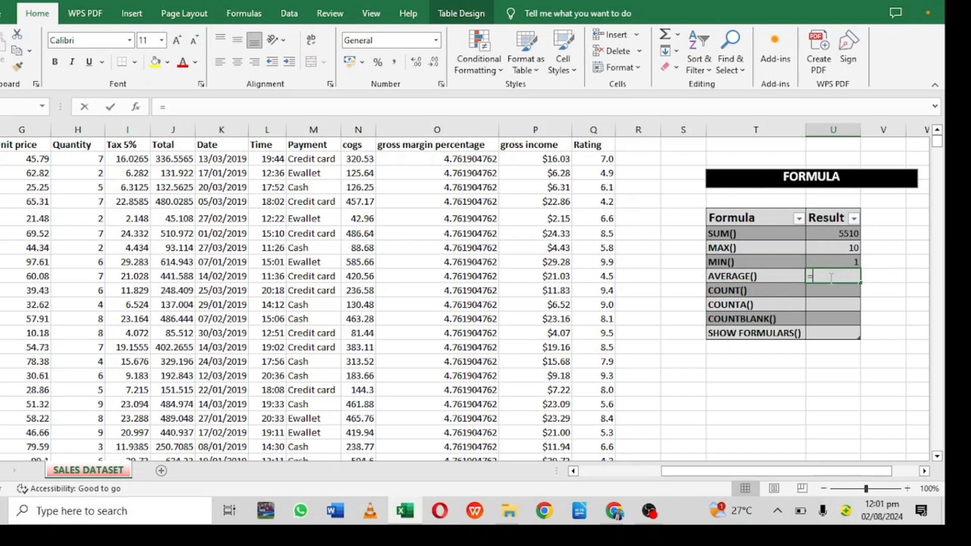
- Enter an AVERAGE formula over the whole Quantity column in the AVERAGE() result cell
text(=AVE)
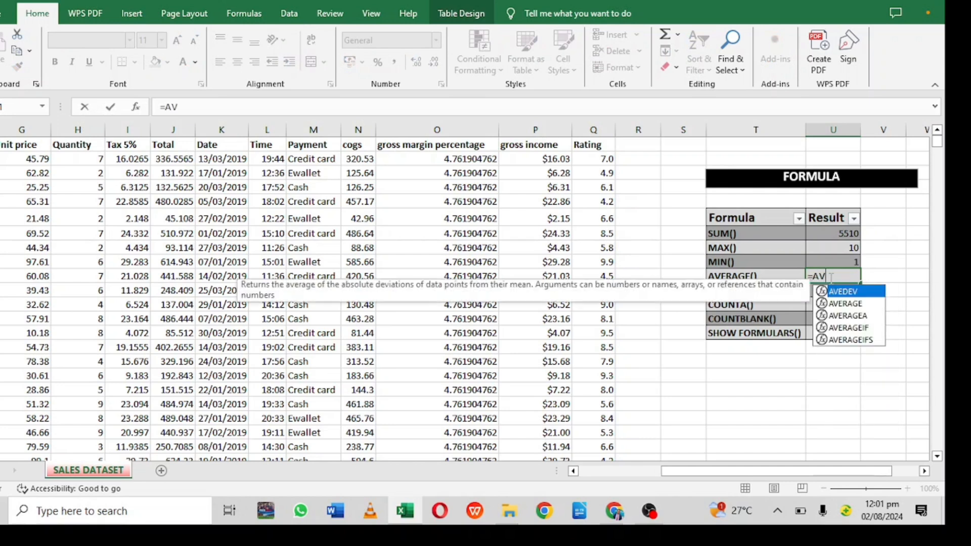
double_click(840, 304)
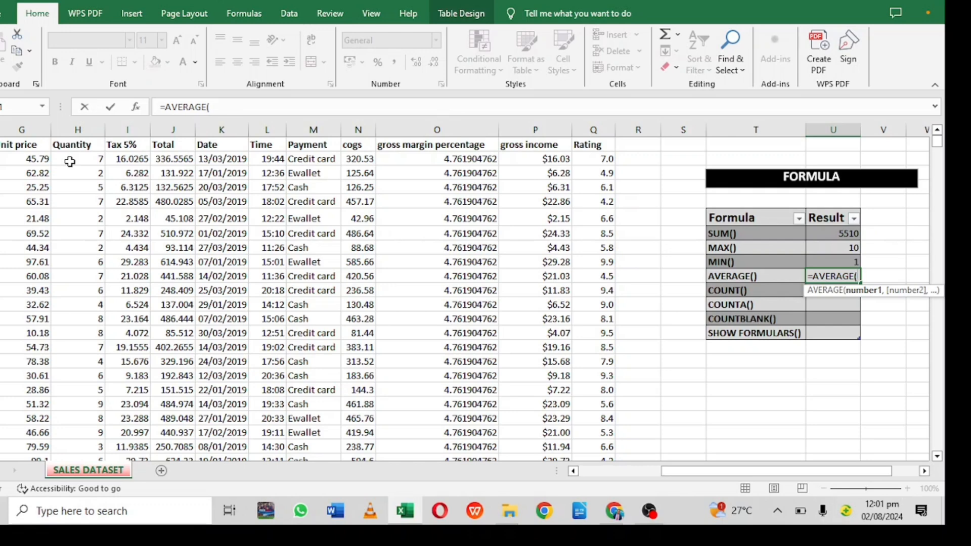
click(70, 161)
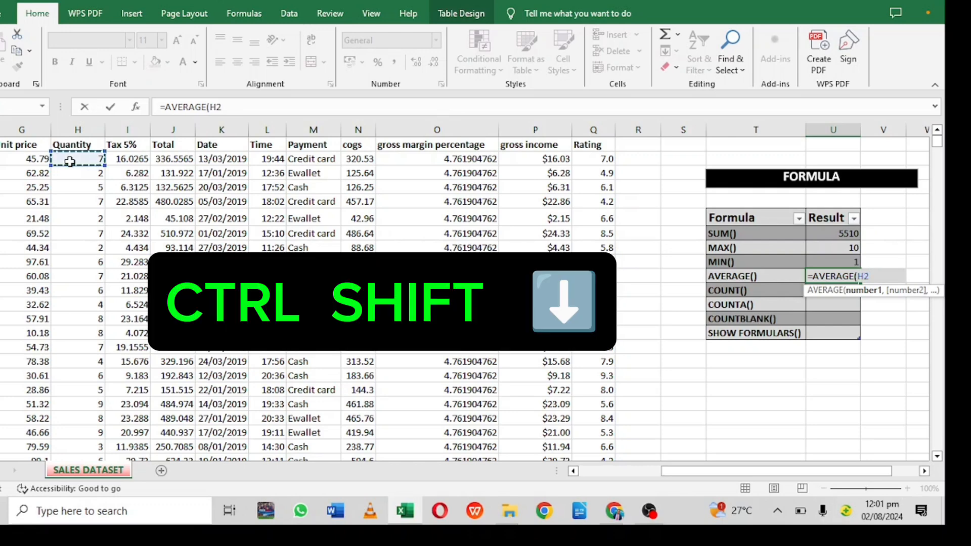
key(ctrl+shift+Down)
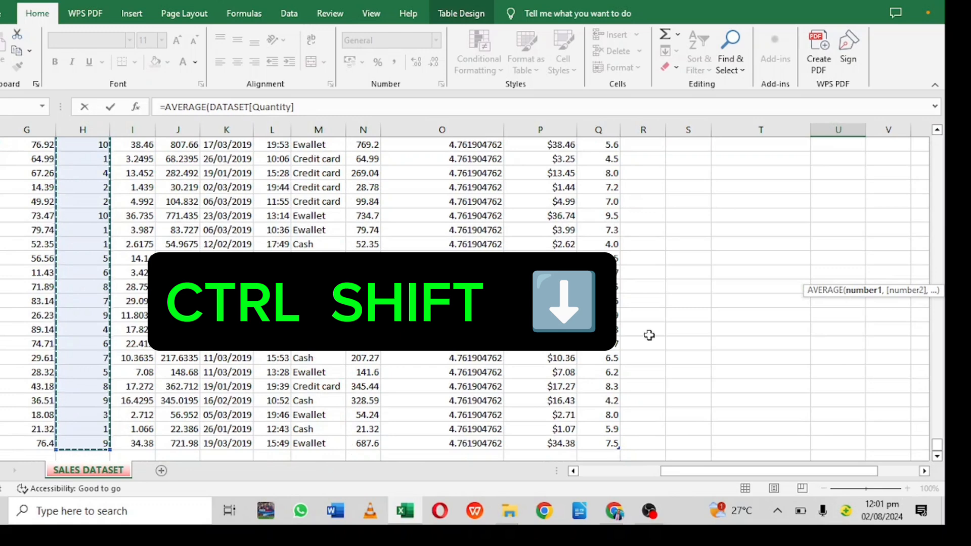
drag(938, 445, 909, 172)
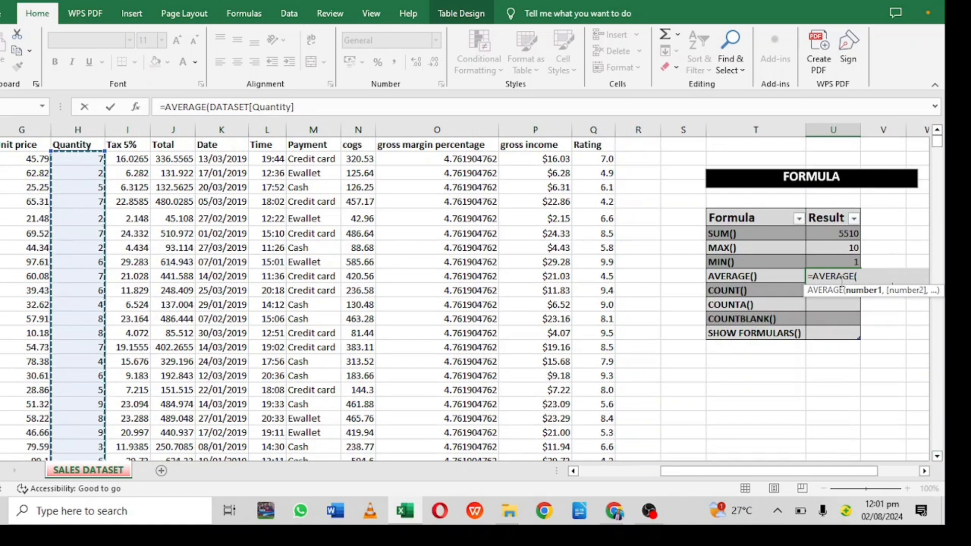
key(ctrl+Return)
key(Return)
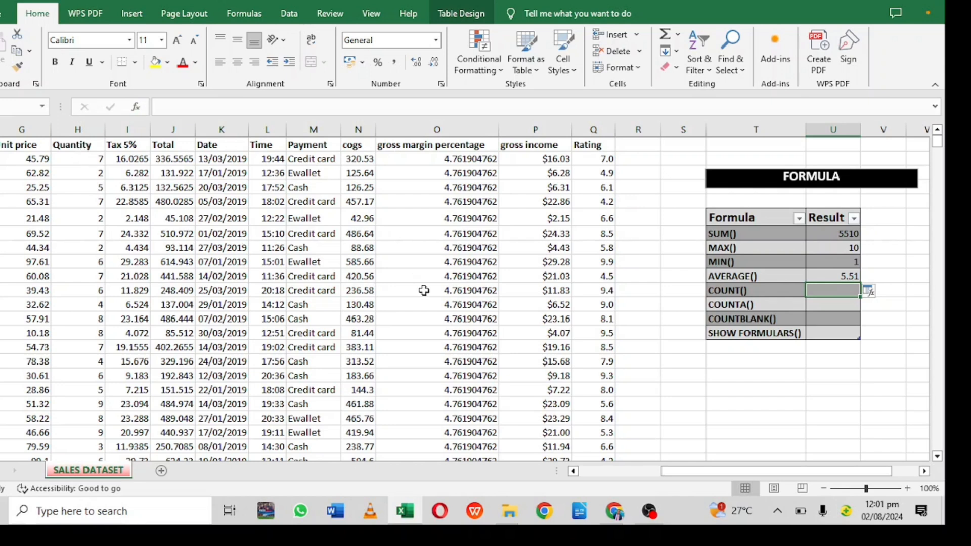
- Enter sample values 1, 3, 6, BALL, JUG, HAT, 11 and 12 down an empty column beside the table
click(696, 365)
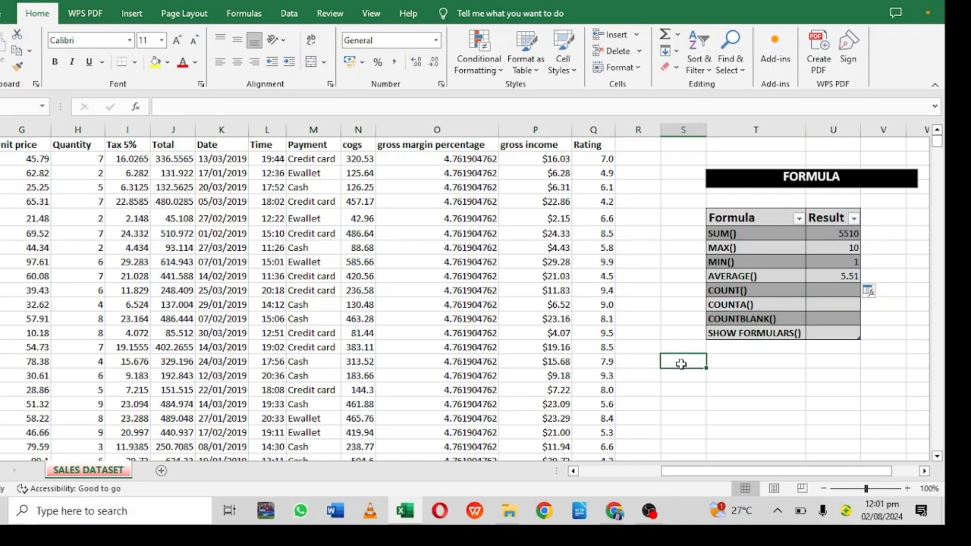
text(1)
key(Return)
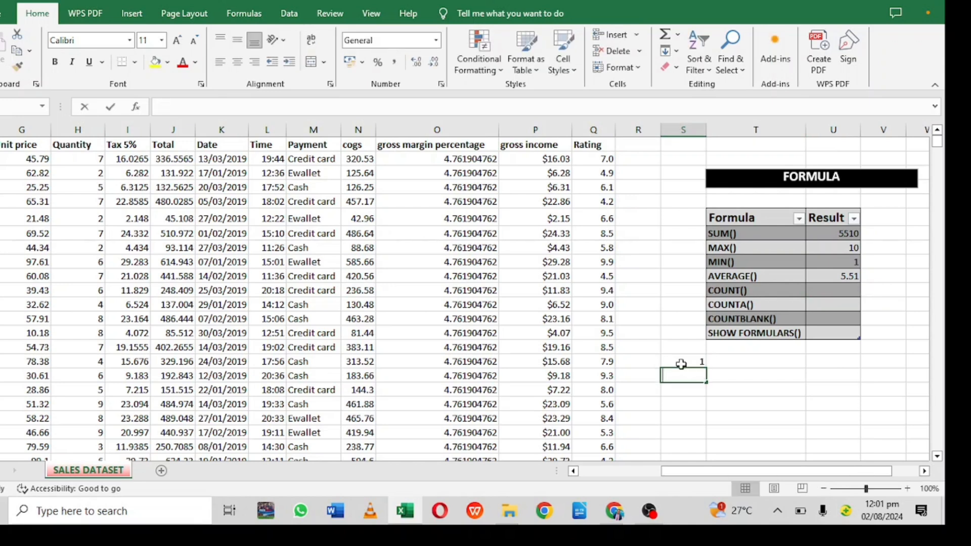
text(3)
key(Return)
text(6)
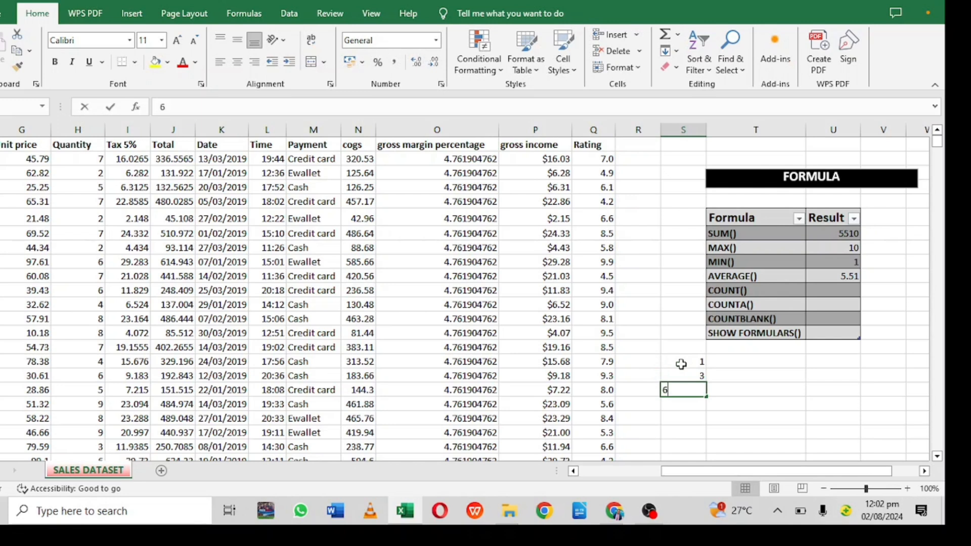
key(Return)
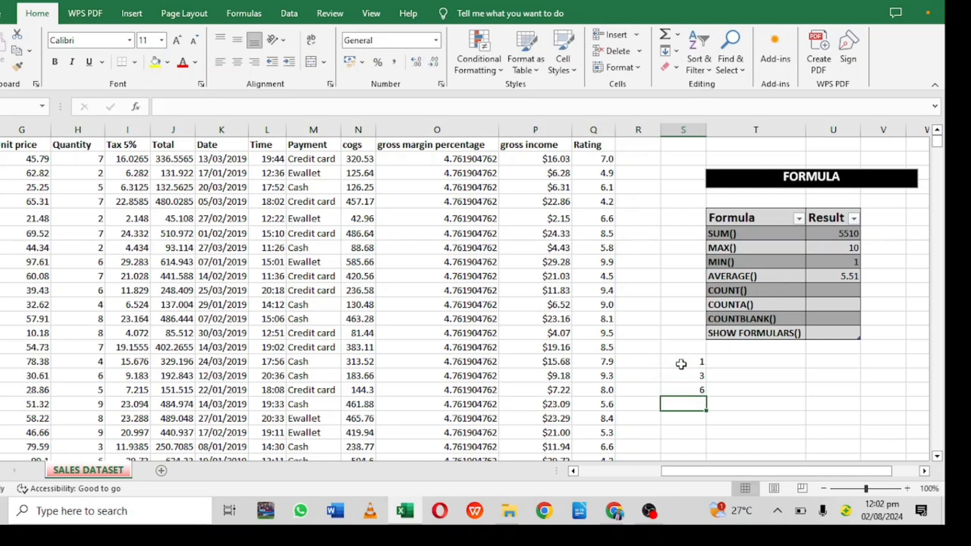
text(BALL)
key(Return)
text(JUG)
key(Return)
text(HAT)
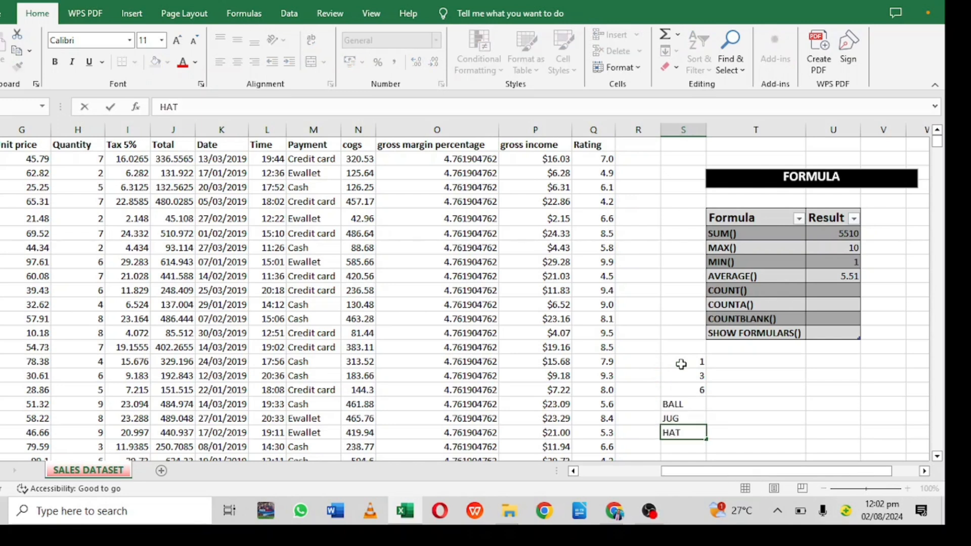
key(Return)
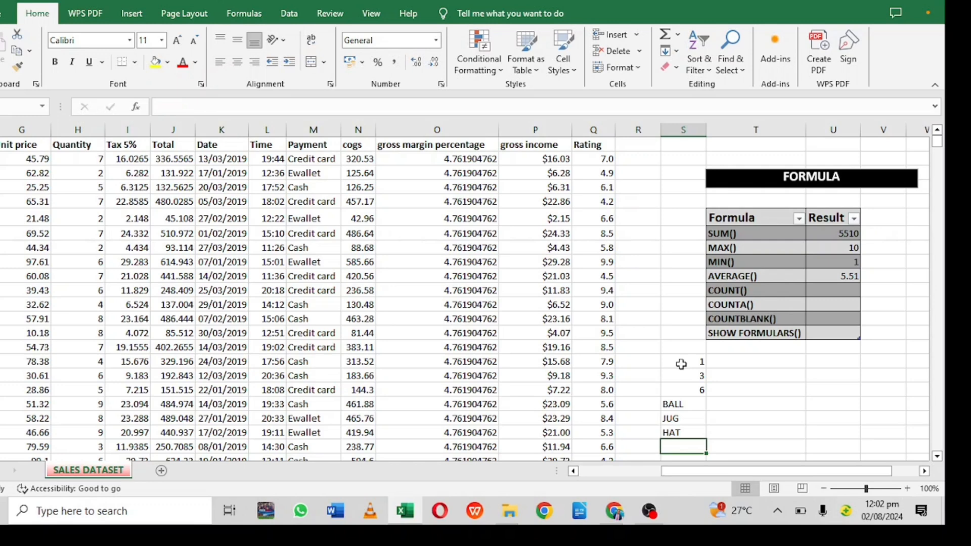
text(11)
key(Return)
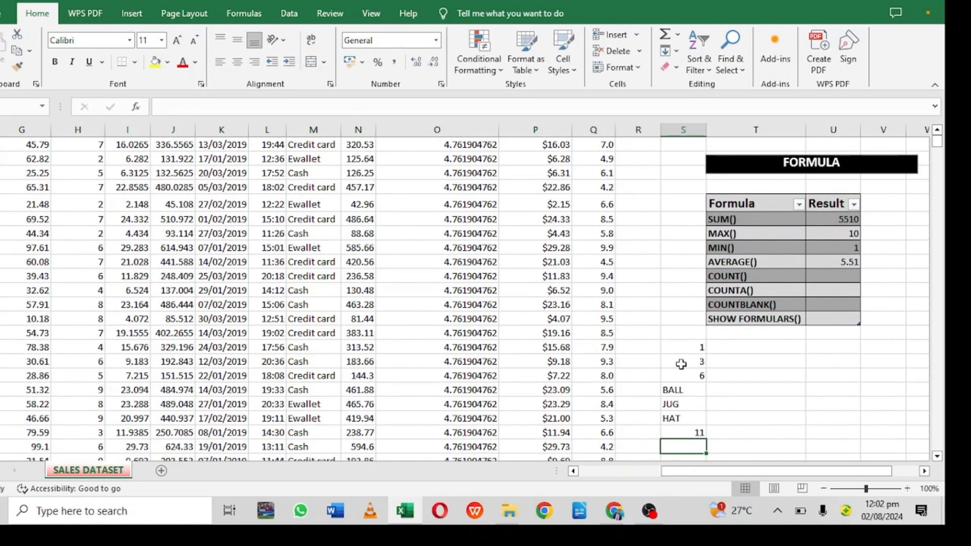
text(12)
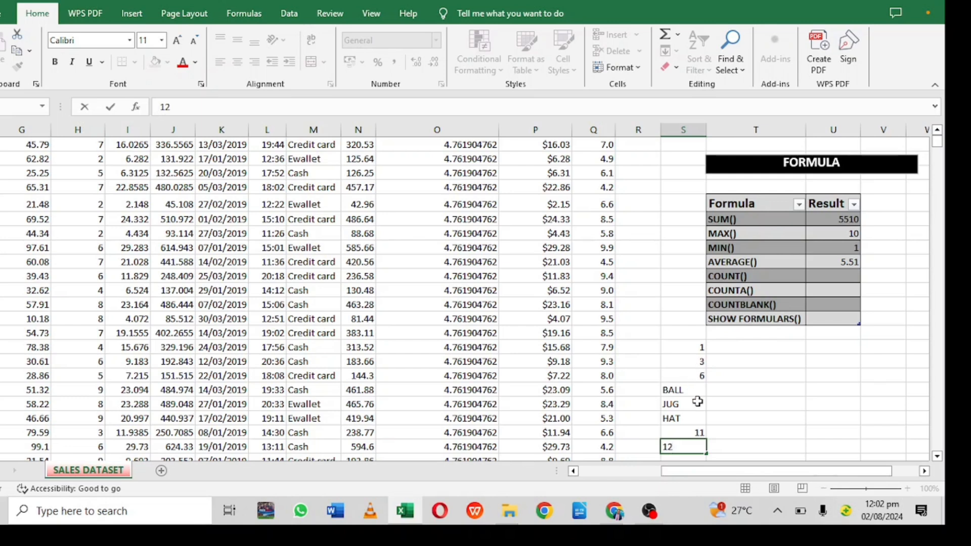
click(717, 405)
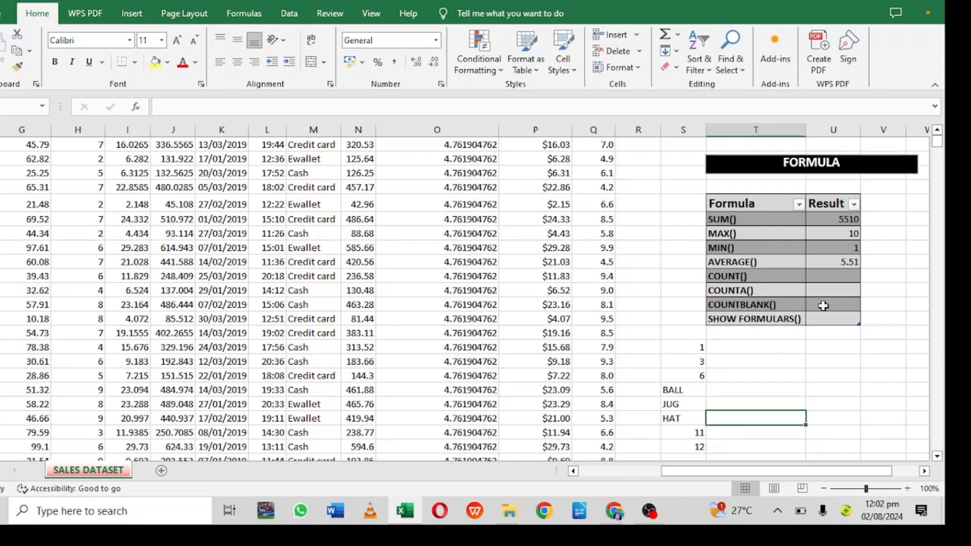
- Enter a COUNT formula over the sample values range S16:S23 in the COUNT() result cell
click(835, 276)
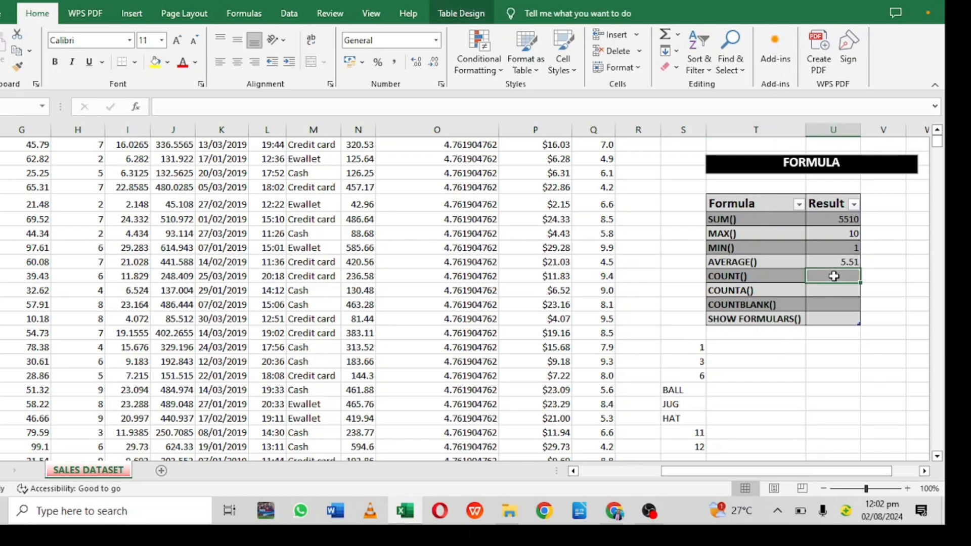
text(=COU)
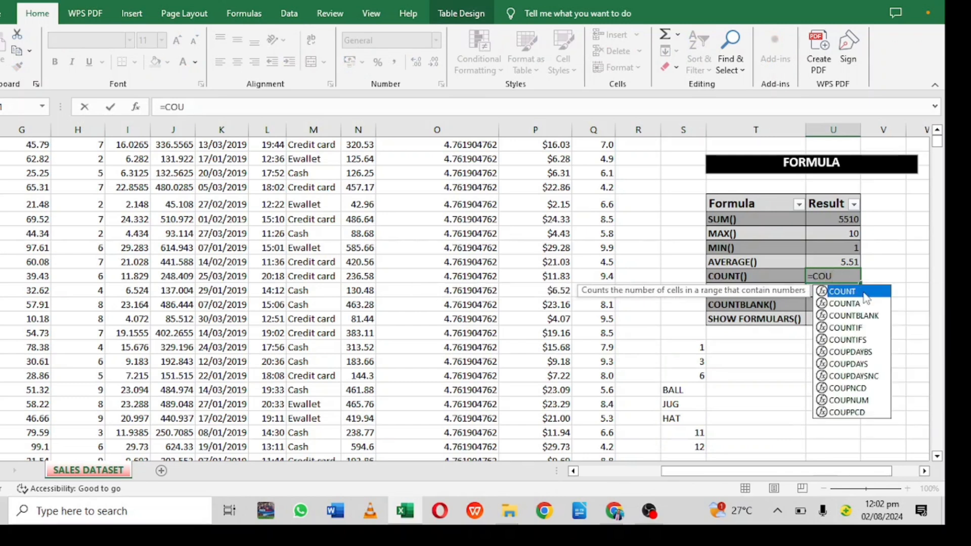
double_click(866, 293)
drag(690, 348, 689, 448)
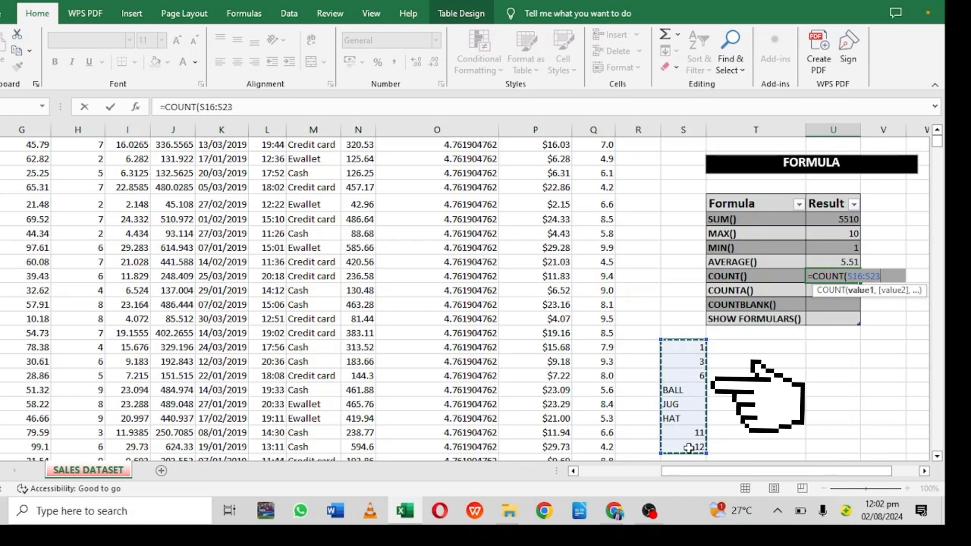
key(Return)
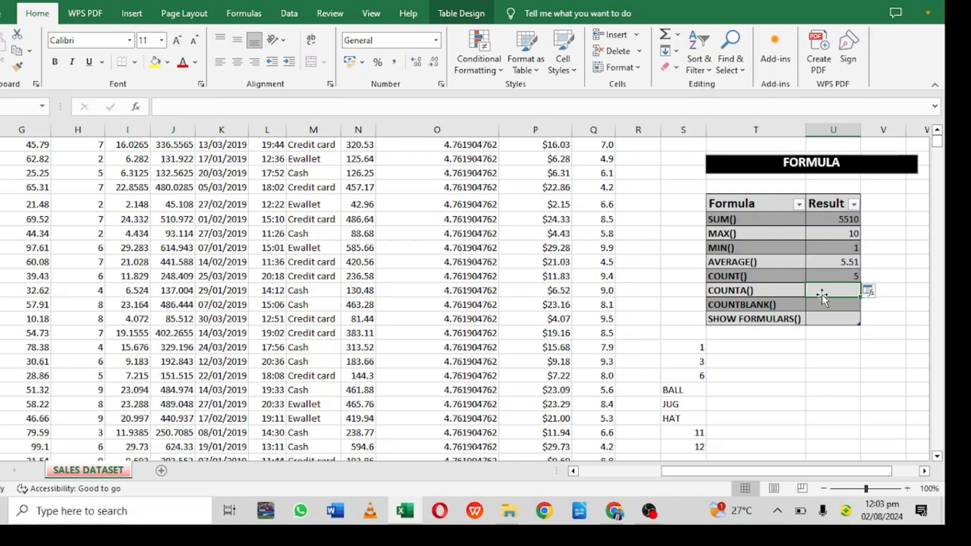
- Enter a COUNTA formula over the sample values range S16:S23 in the COUNTA() result cell
text(=)
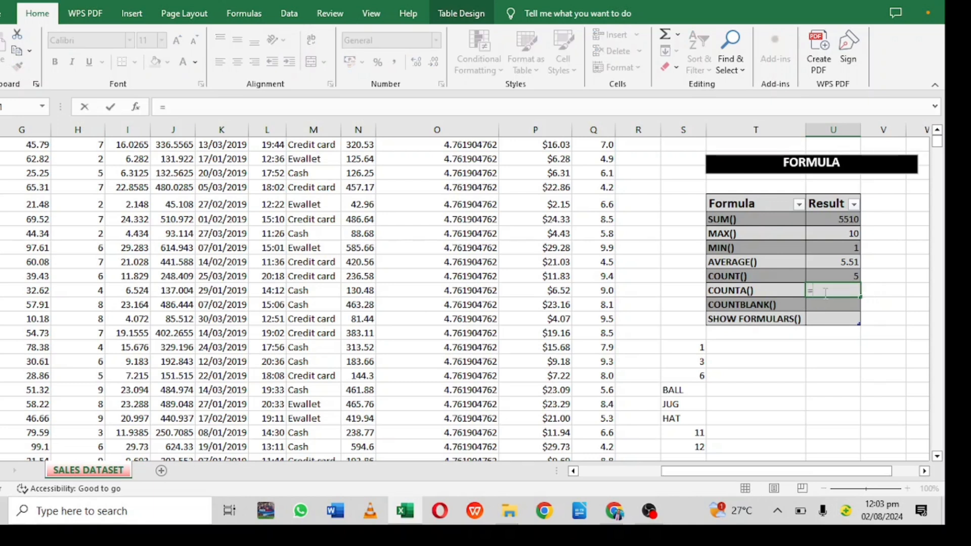
text(COUNT)
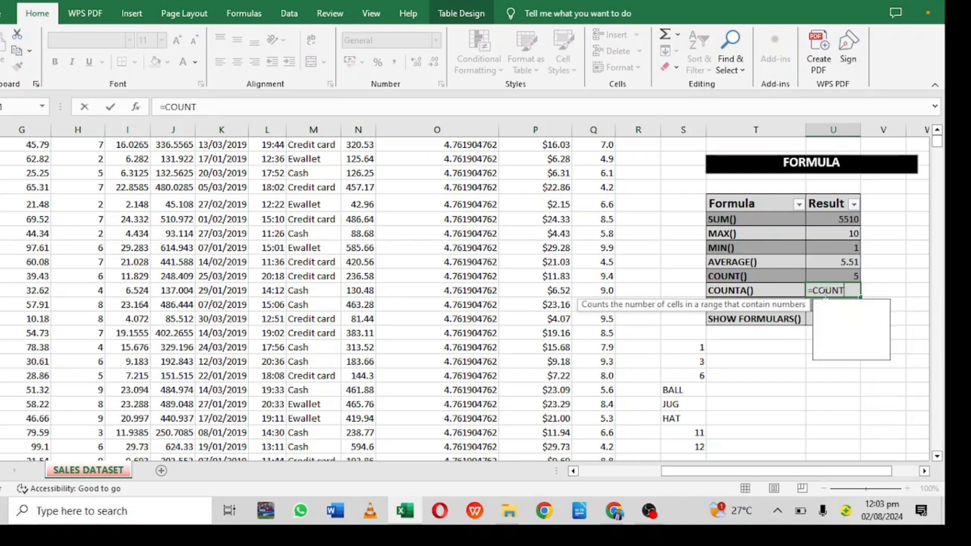
double_click(847, 318)
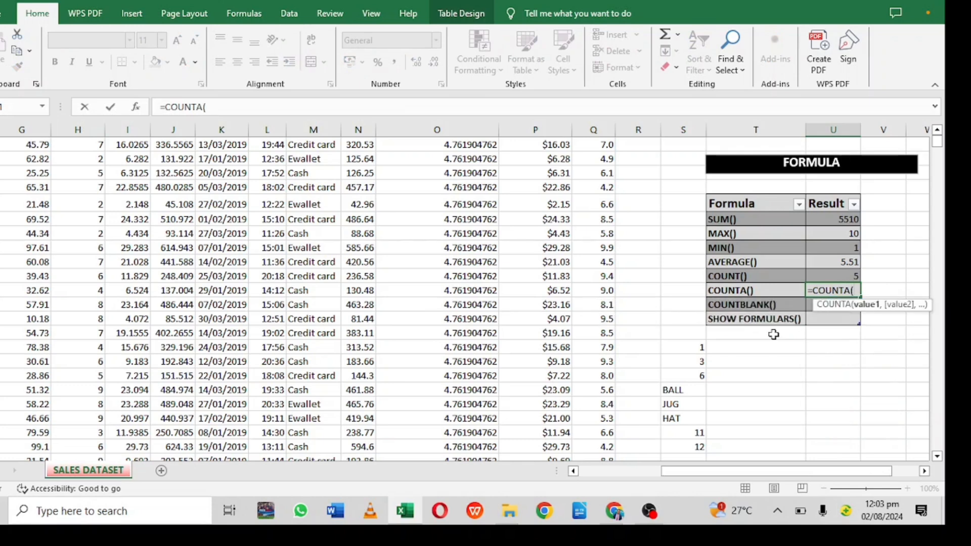
drag(677, 348, 688, 415)
key(Return)
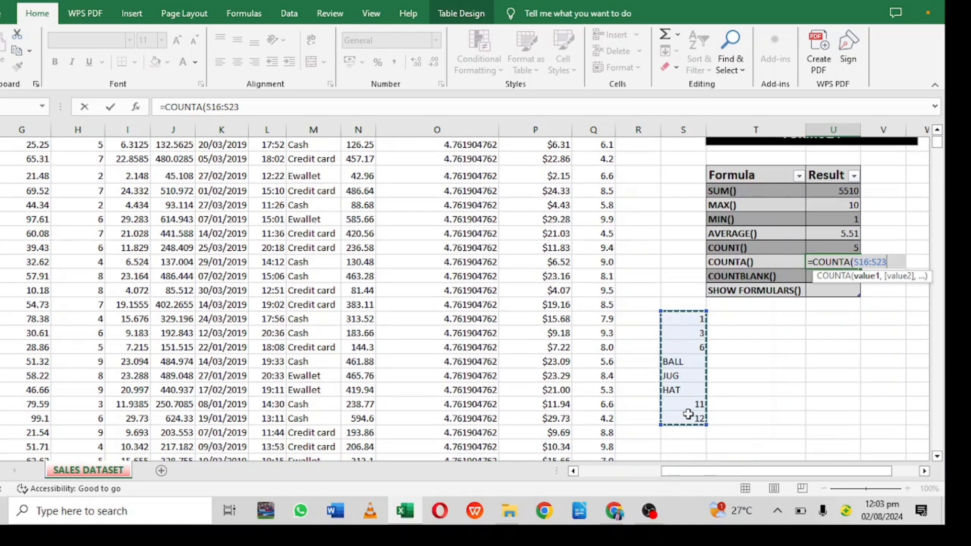
key(Return)
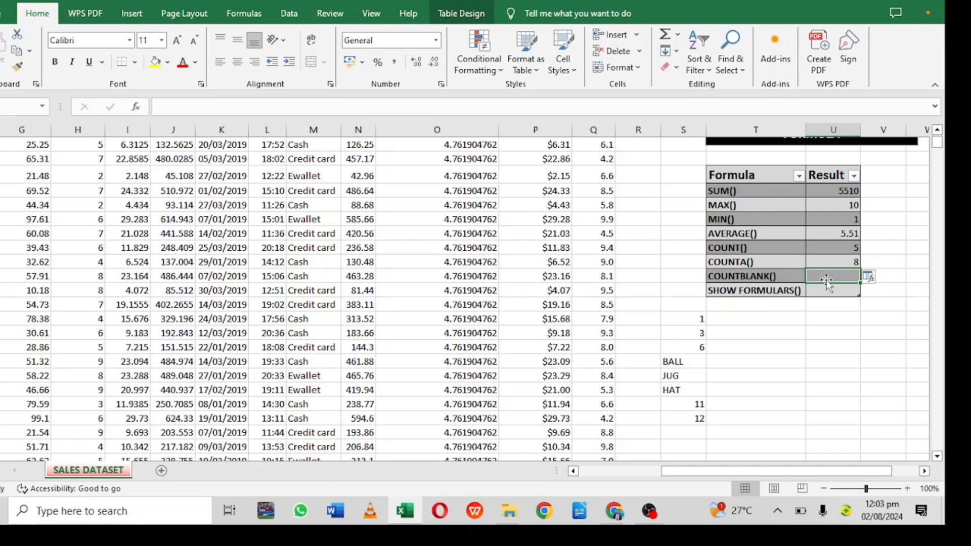
- Enter a COUNTBLANK formula over the sample values range S16:S23 in the COUNTBLANK() result cell
text(=)
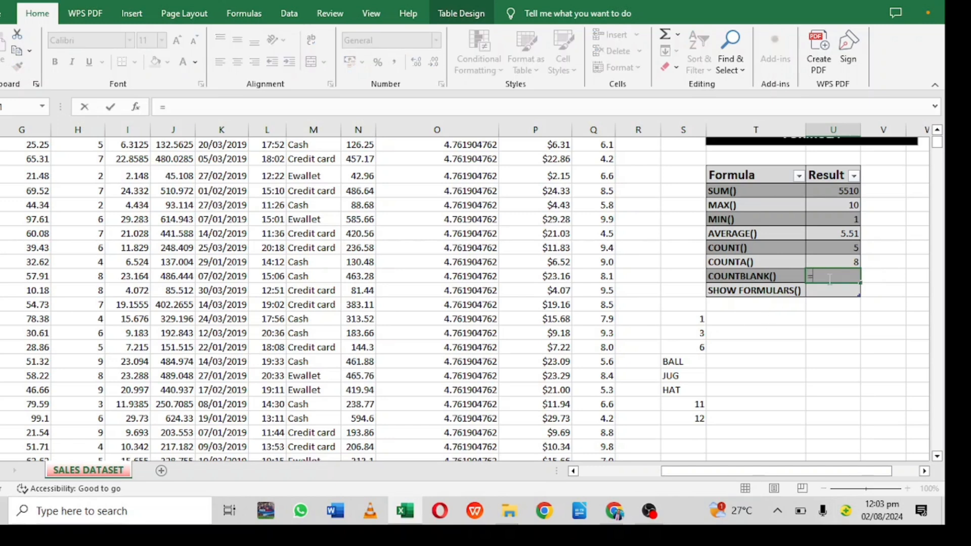
text(COUNT)
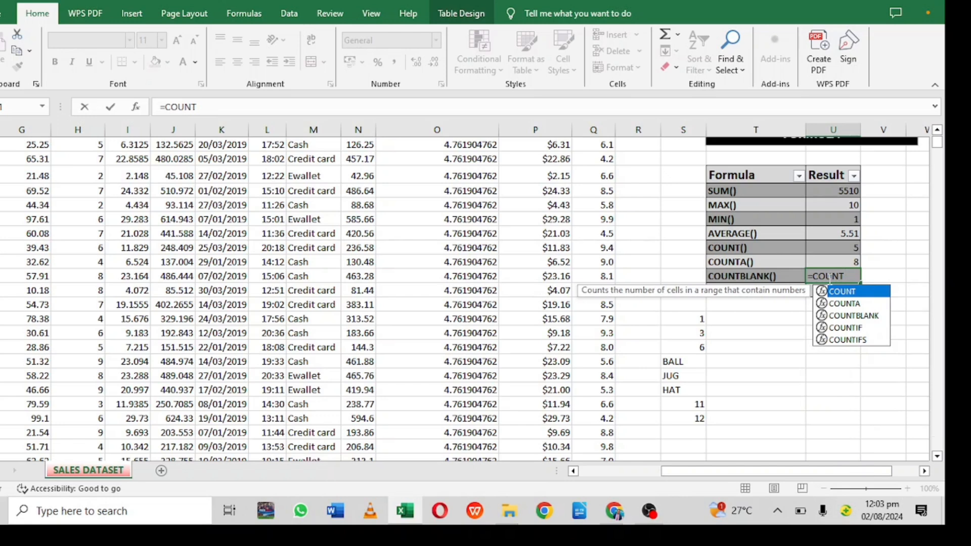
double_click(848, 315)
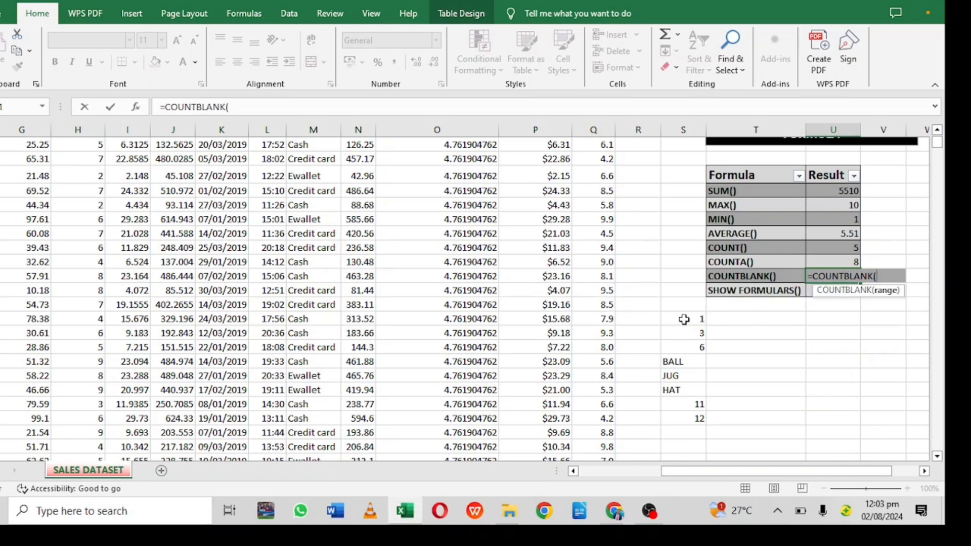
drag(684, 319, 684, 415)
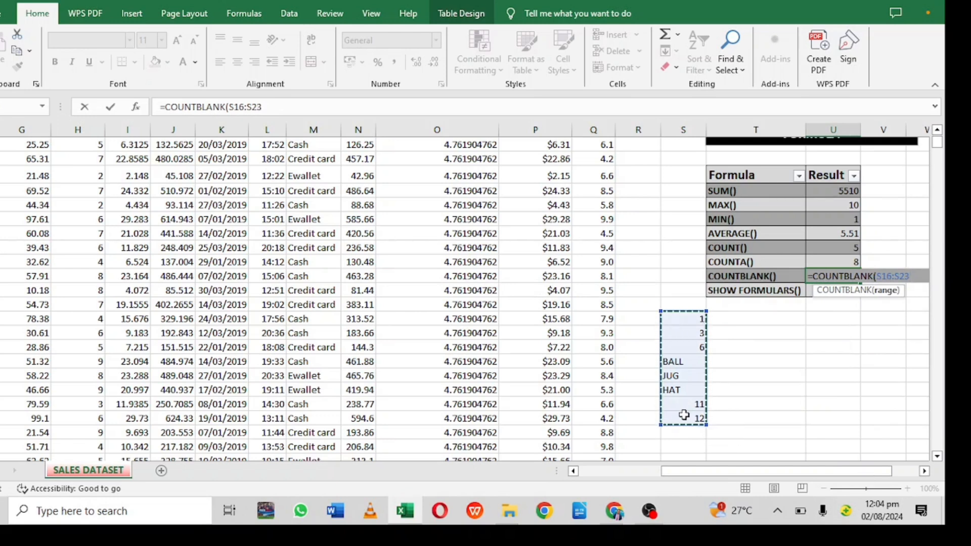
key(Return)
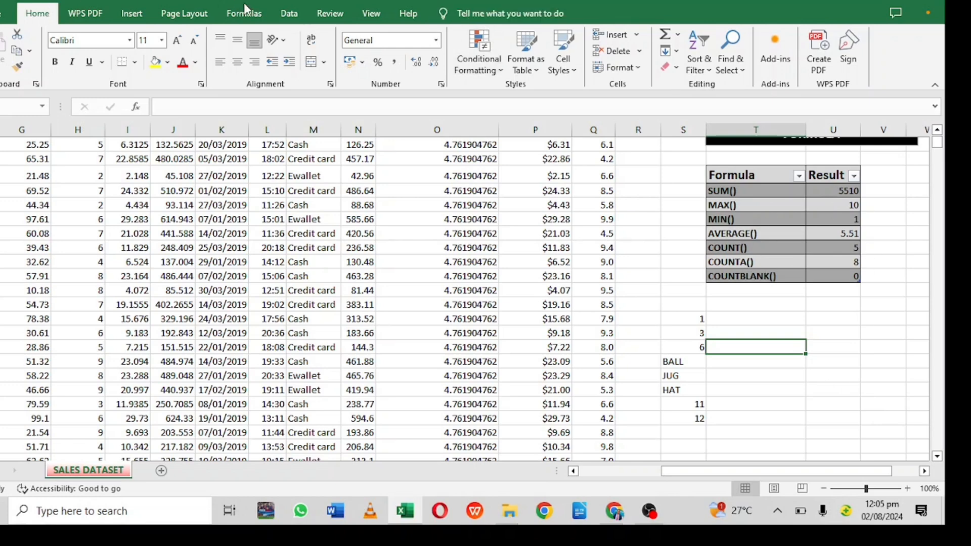
- Turn on Show Formulas to review the Result column's formulas, then turn it off again
click(245, 15)
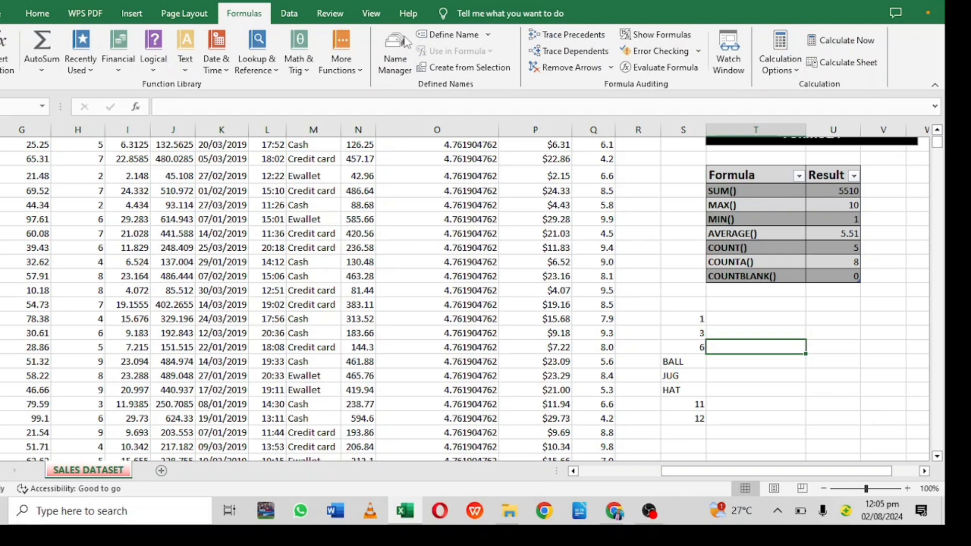
click(677, 40)
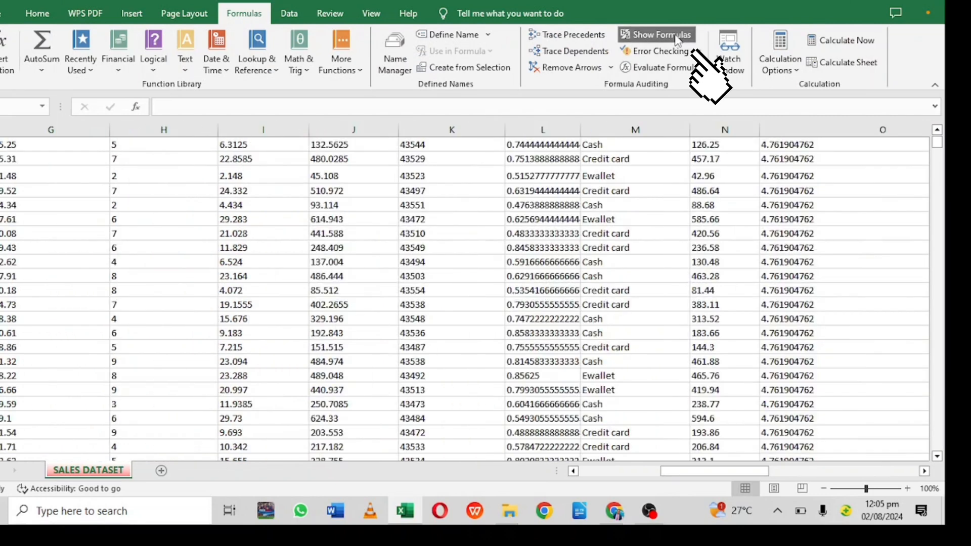
click(837, 205)
key(Right)
key(Right)
key(Right)
key(Right)
key(Right)
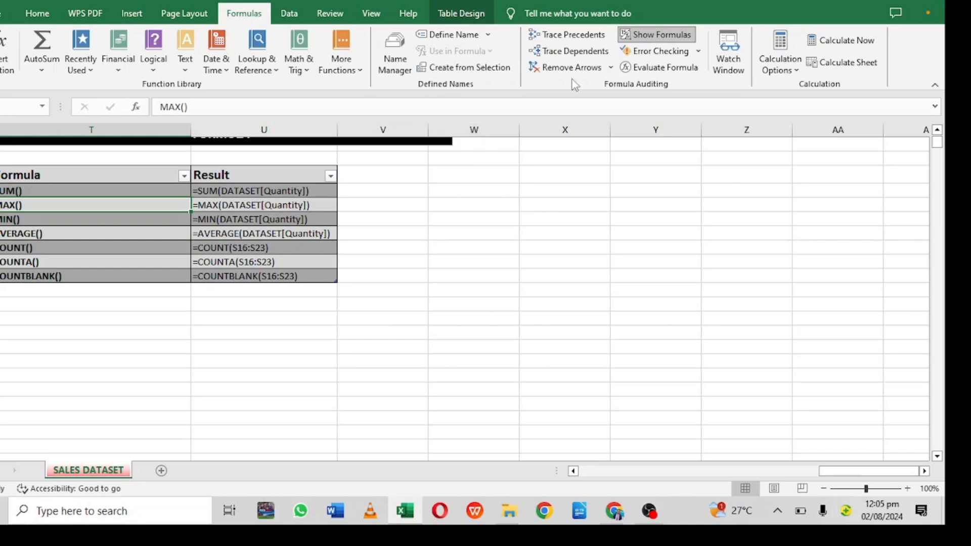
click(646, 41)
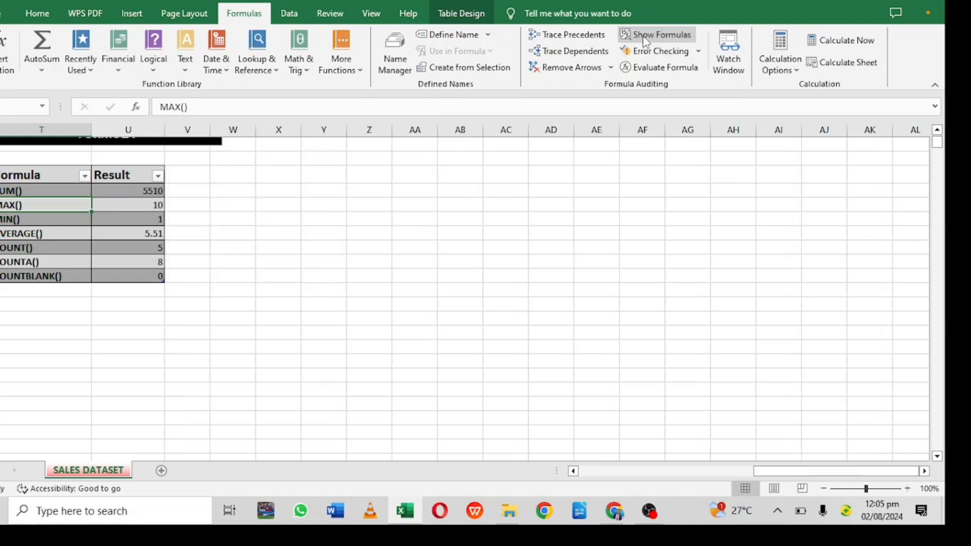